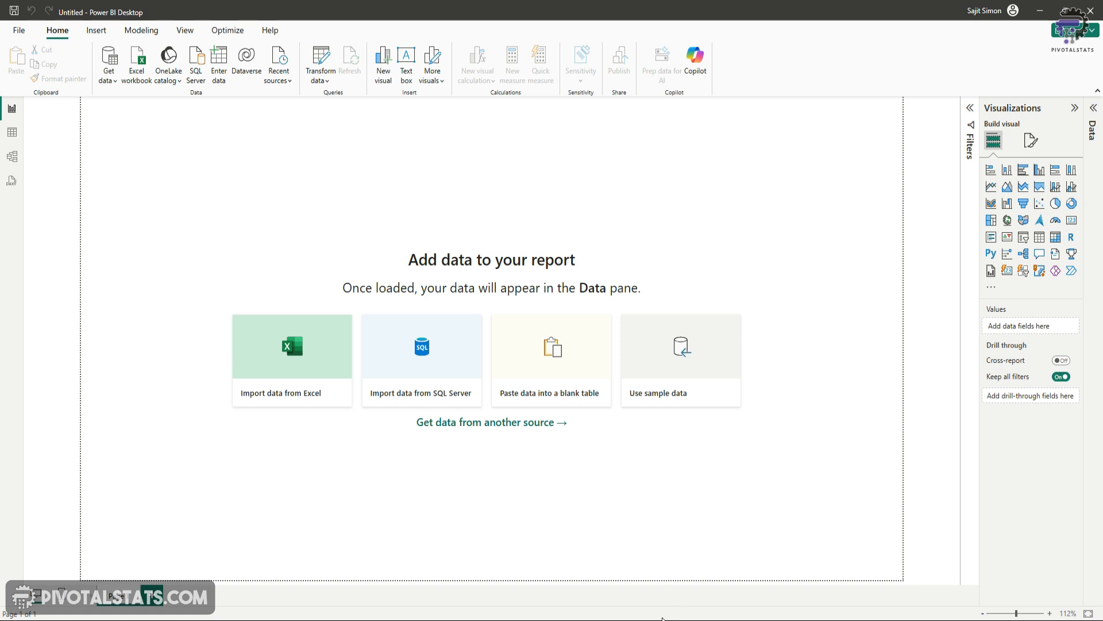
# Step: Switch to SQL Server Management Studio to look at the source sales data
pyautogui.moveTo(655, 615)
pyautogui.click(655, 560)
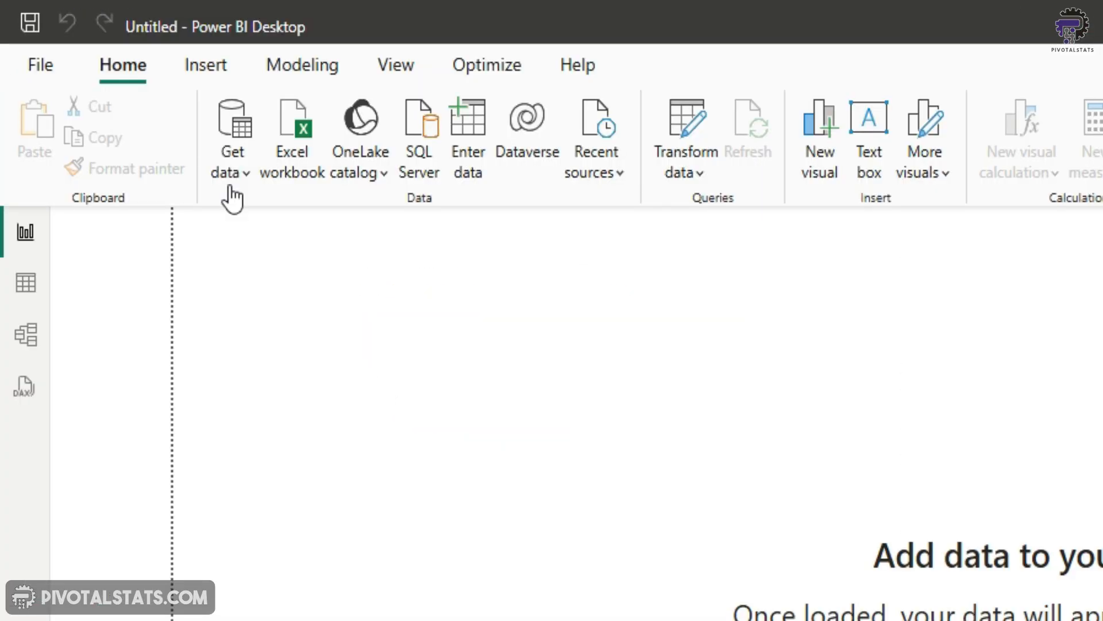
# Step: Examine the data connectivity modes offered for a SQL Server database connection, without connecting
pyautogui.click(235, 169)
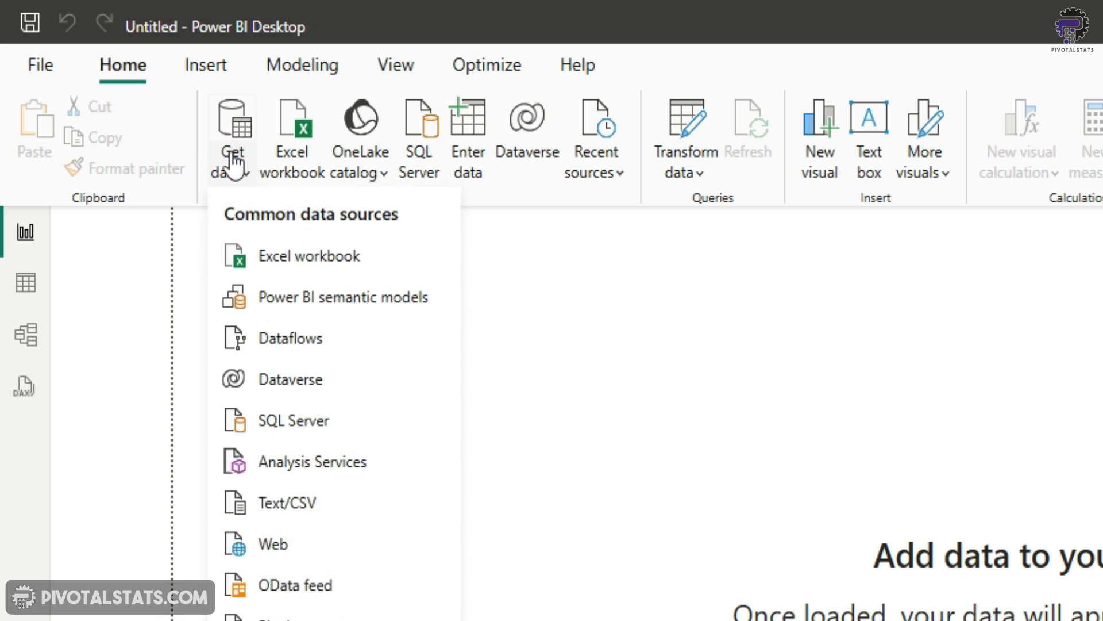
pyautogui.click(320, 423)
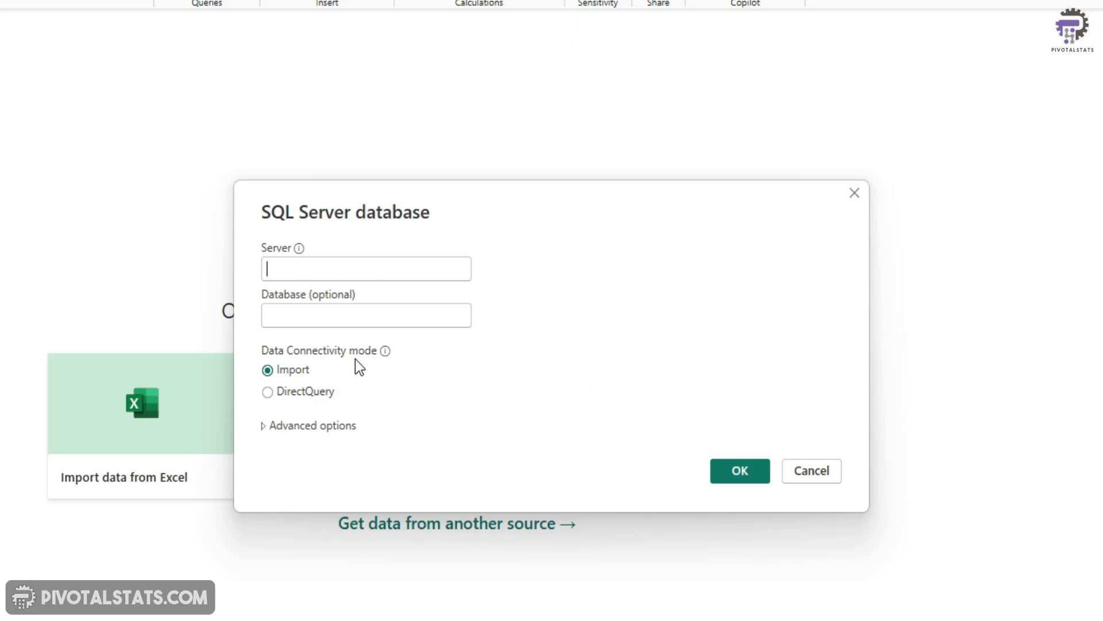
pyautogui.click(312, 396)
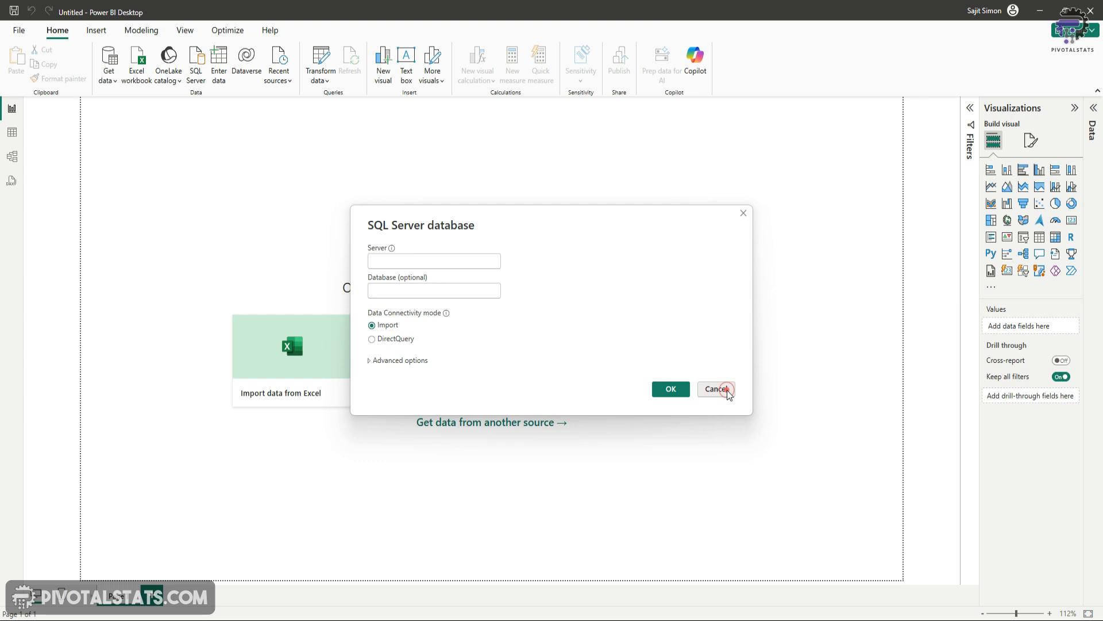
pyautogui.click(726, 389)
# Step: Look through the Power BI semantic models offered as data sources, without connecting to any
pyautogui.click(108, 74)
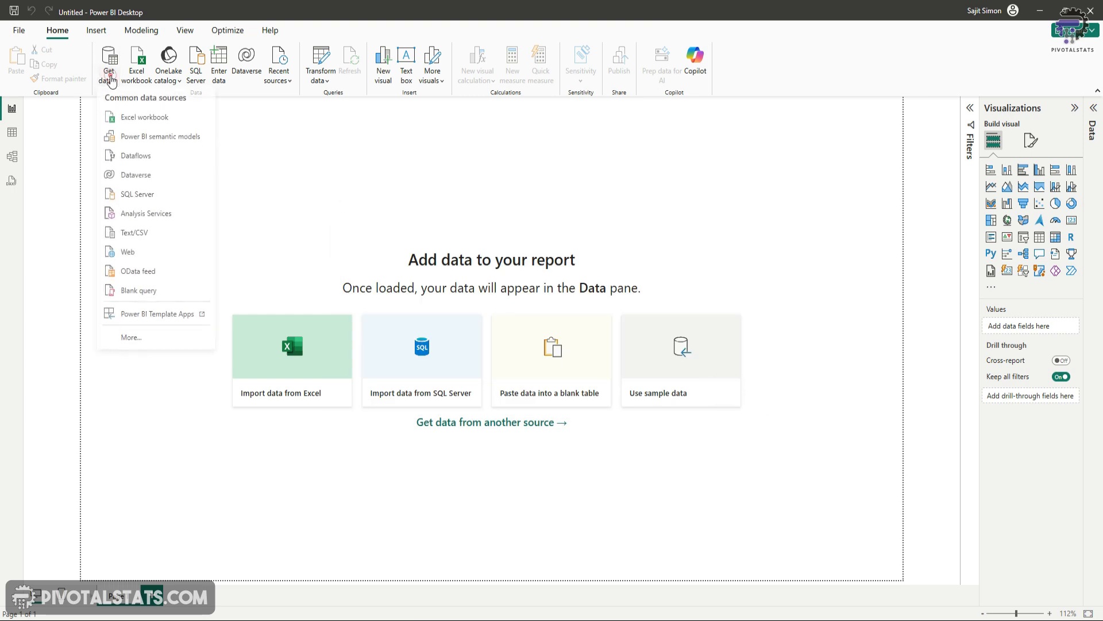
pyautogui.click(174, 142)
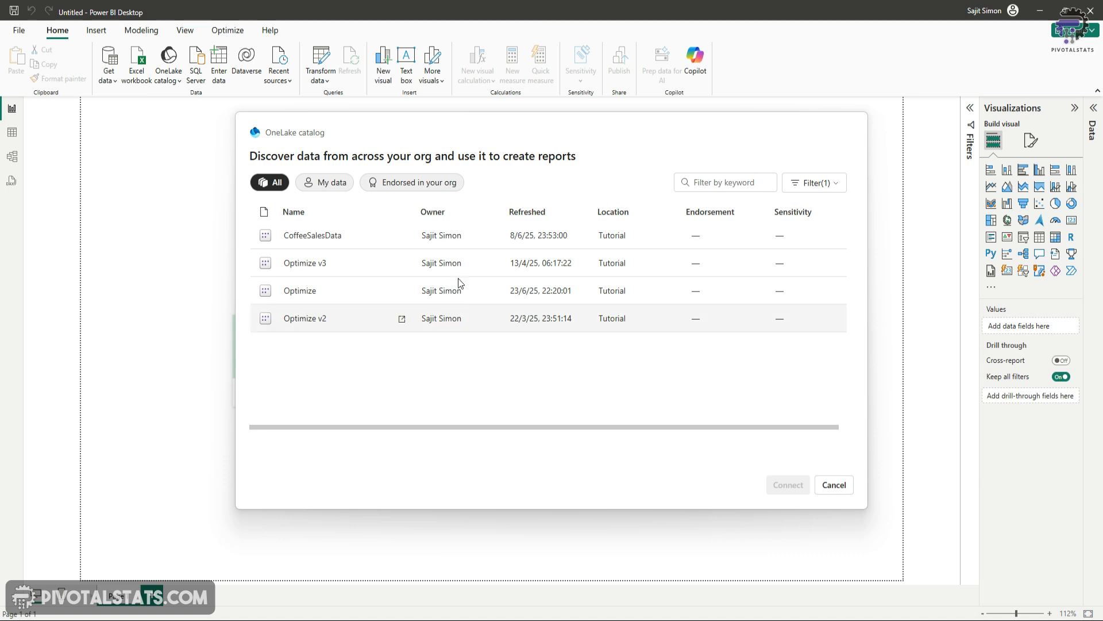
pyautogui.click(834, 484)
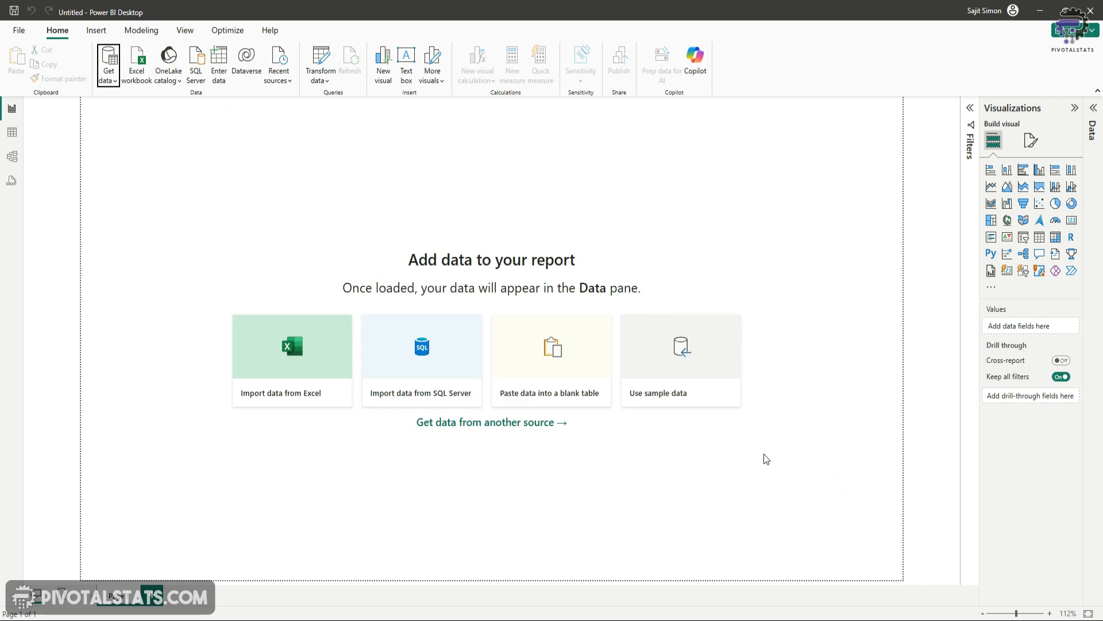
pyautogui.click(318, 78)
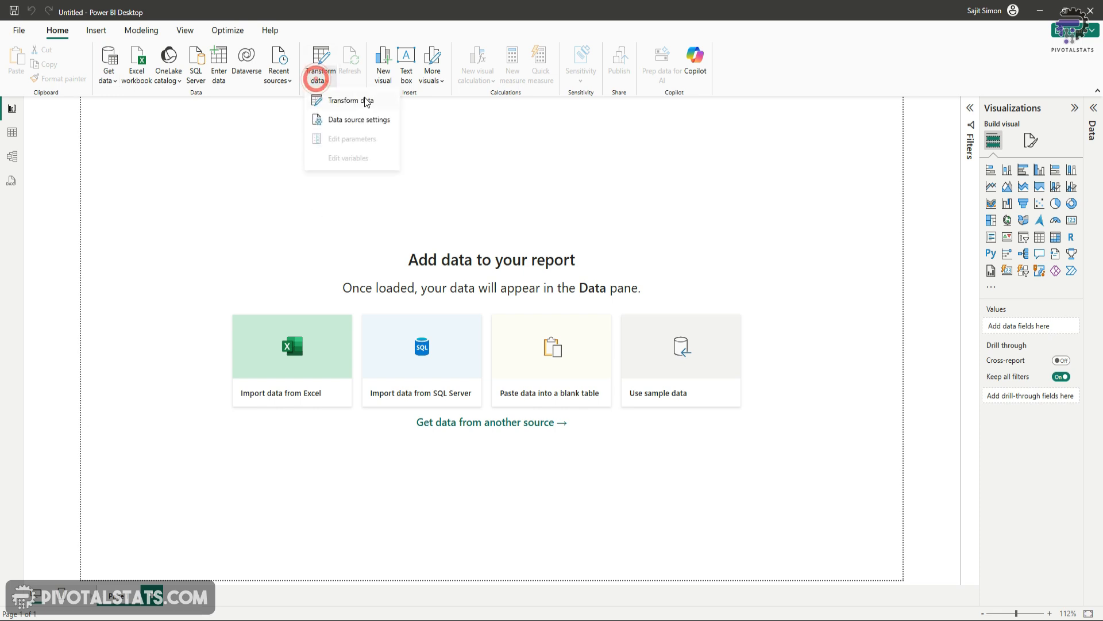
pyautogui.click(538, 153)
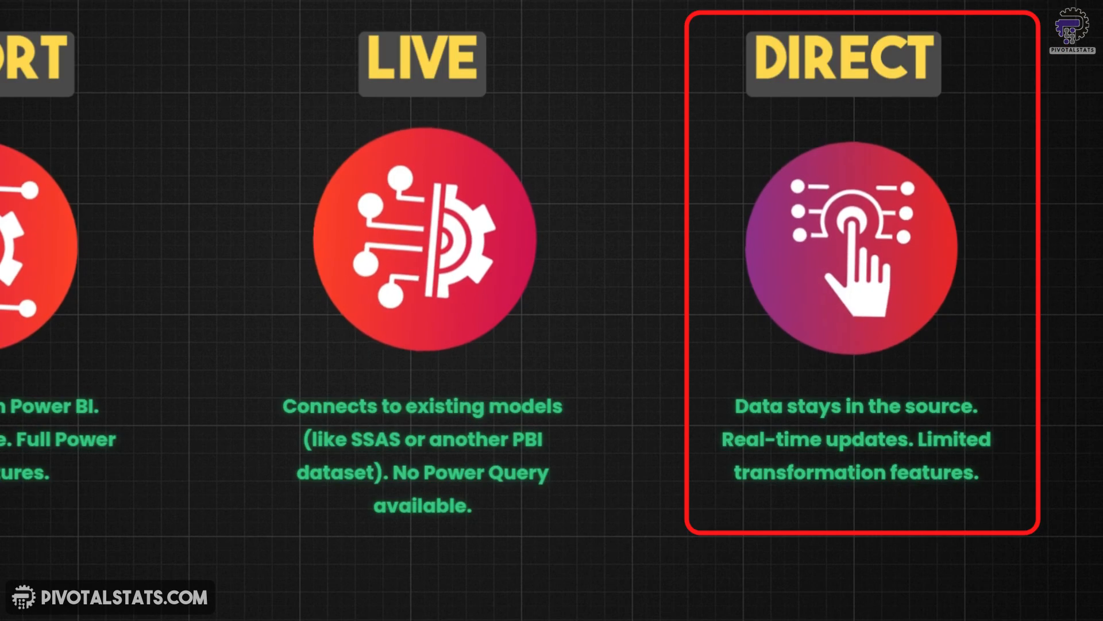
# Step: Start a new SQL Server database connection using the DirectQuery connectivity mode
pyautogui.click(110, 80)
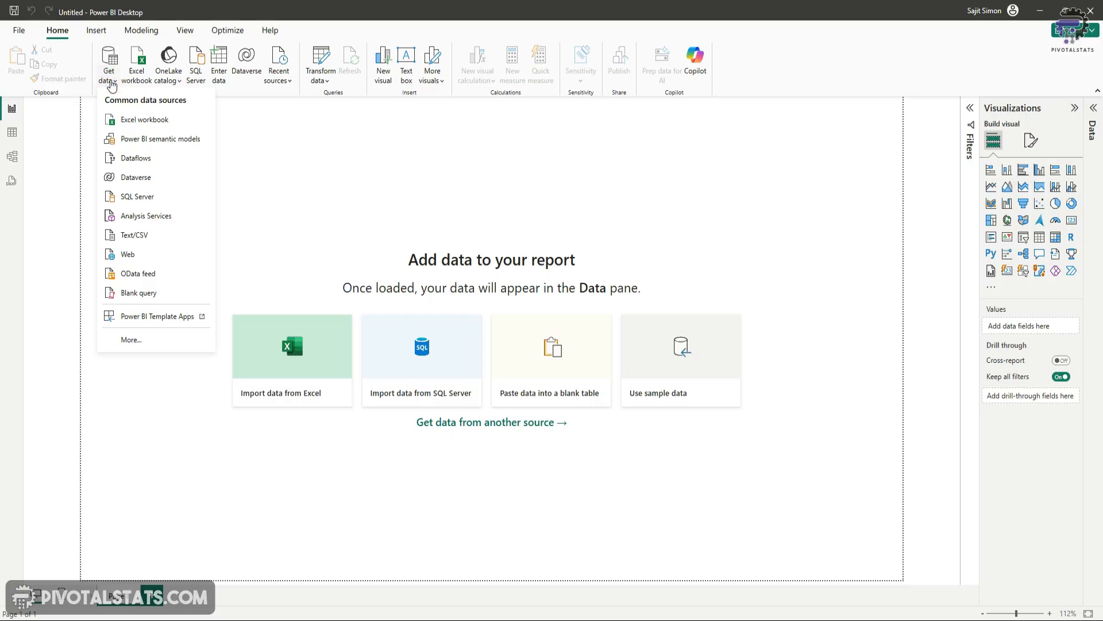
pyautogui.click(138, 197)
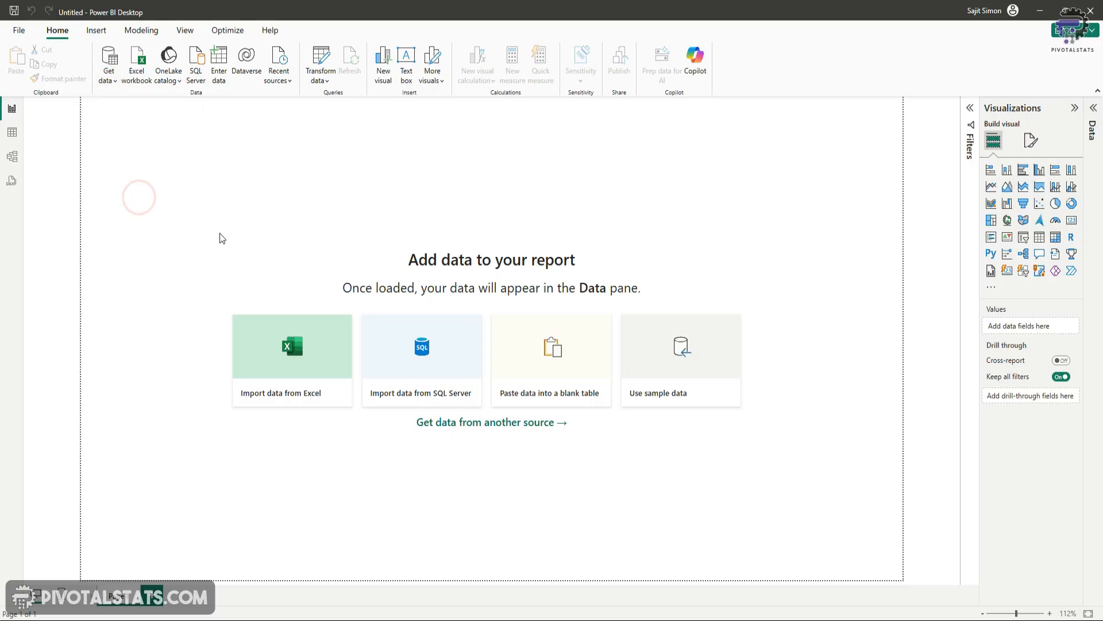
pyautogui.click(389, 339)
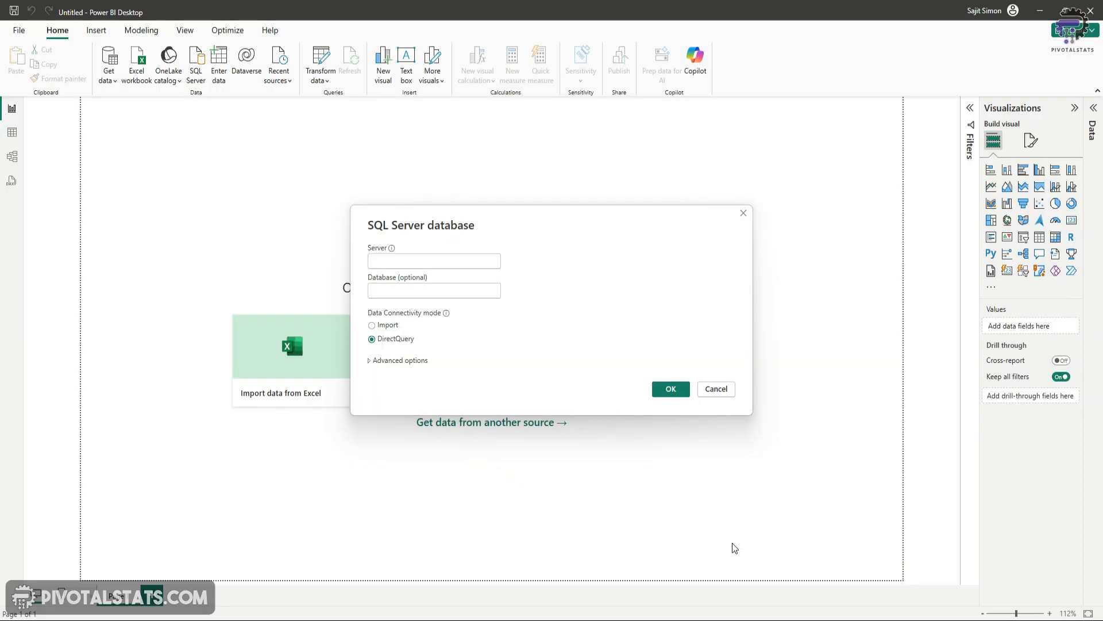
pyautogui.click(468, 261)
# Step: Switch to SQL Server Management Studio and open the connected server's properties to look up its name
pyautogui.moveTo(654, 619)
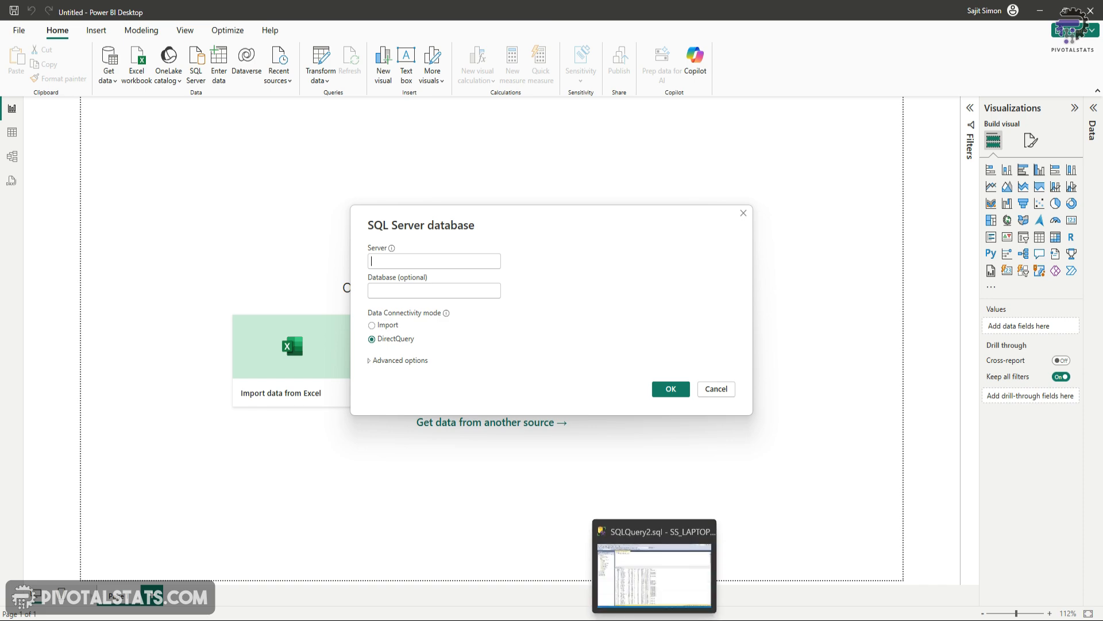
pyautogui.click(653, 575)
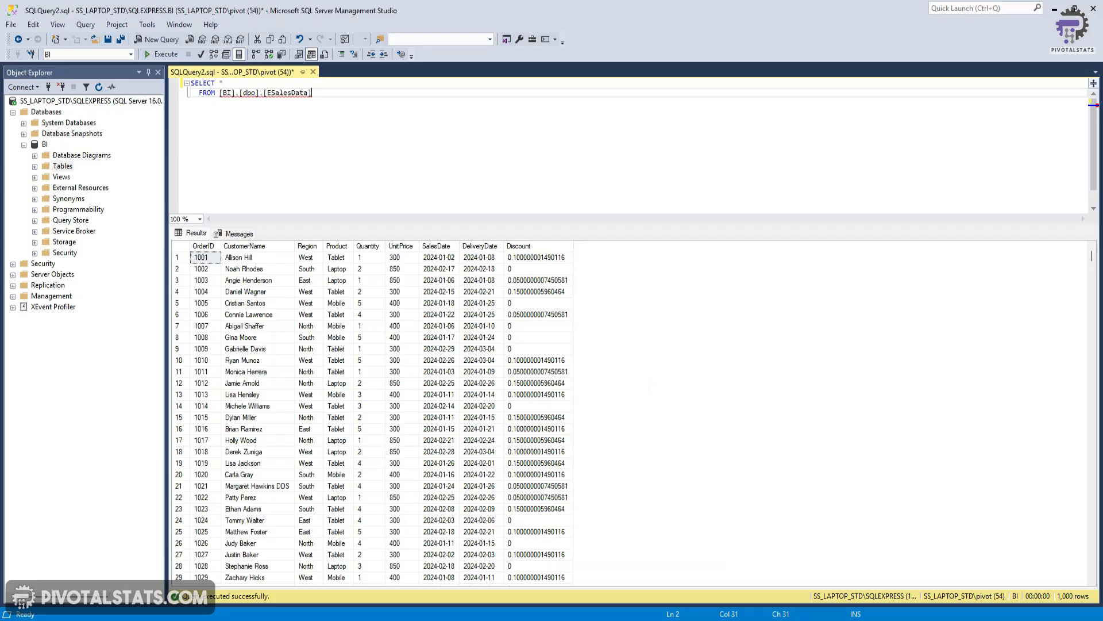
pyautogui.click(84, 101)
pyautogui.rightClick(84, 102)
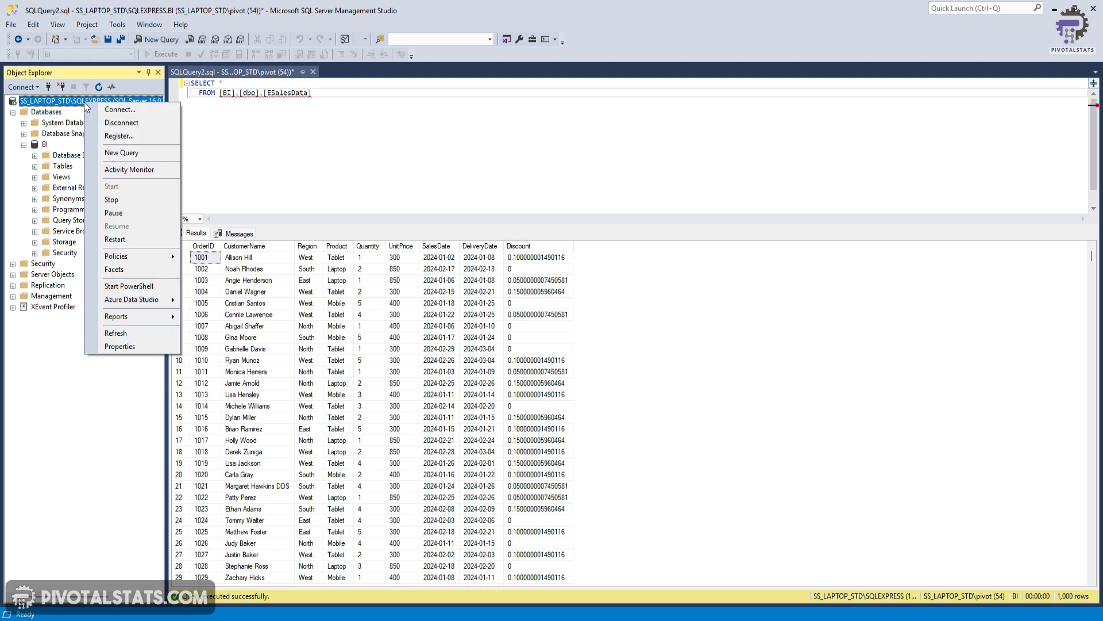
pyautogui.click(138, 349)
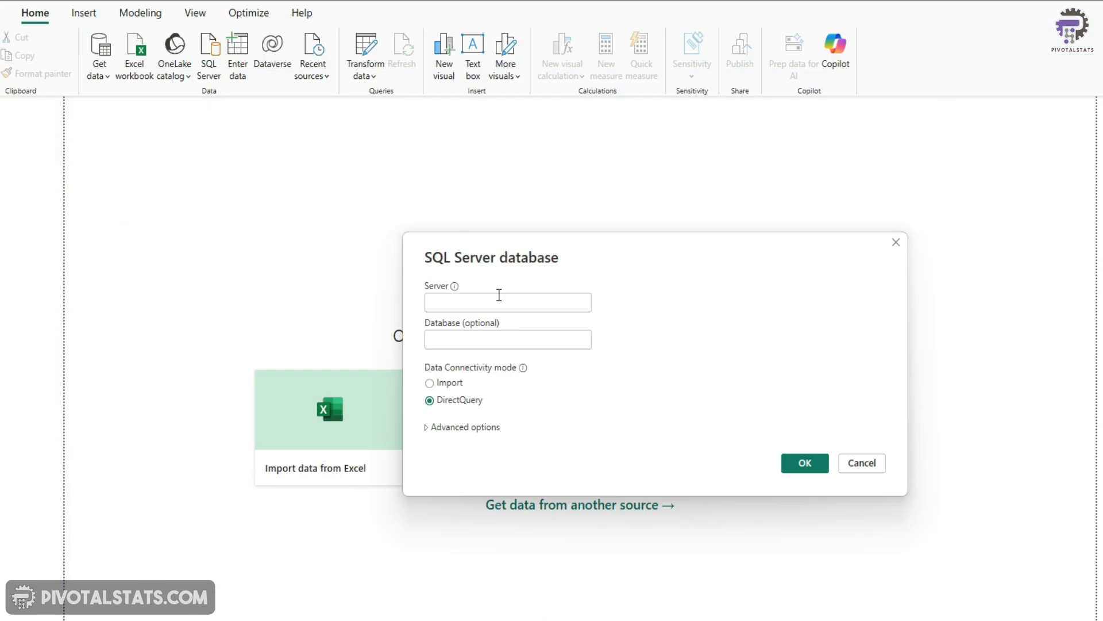
# Step: Back in Power BI Desktop, set the connection's server to ss_laptop_std\SQLEXPRESS and its database to BI
pyautogui.click(498, 294)
pyautogui.write('ss_laptop_std\\SQLEXPRESS')
pyautogui.click(502, 338)
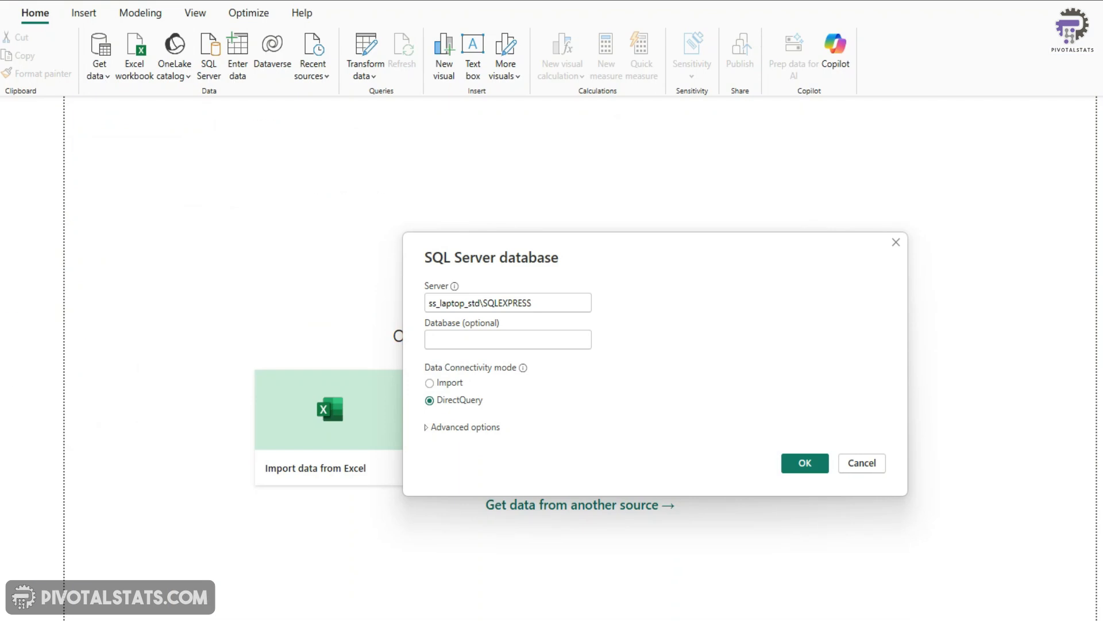
pyautogui.click(555, 338)
pyautogui.write('BI')
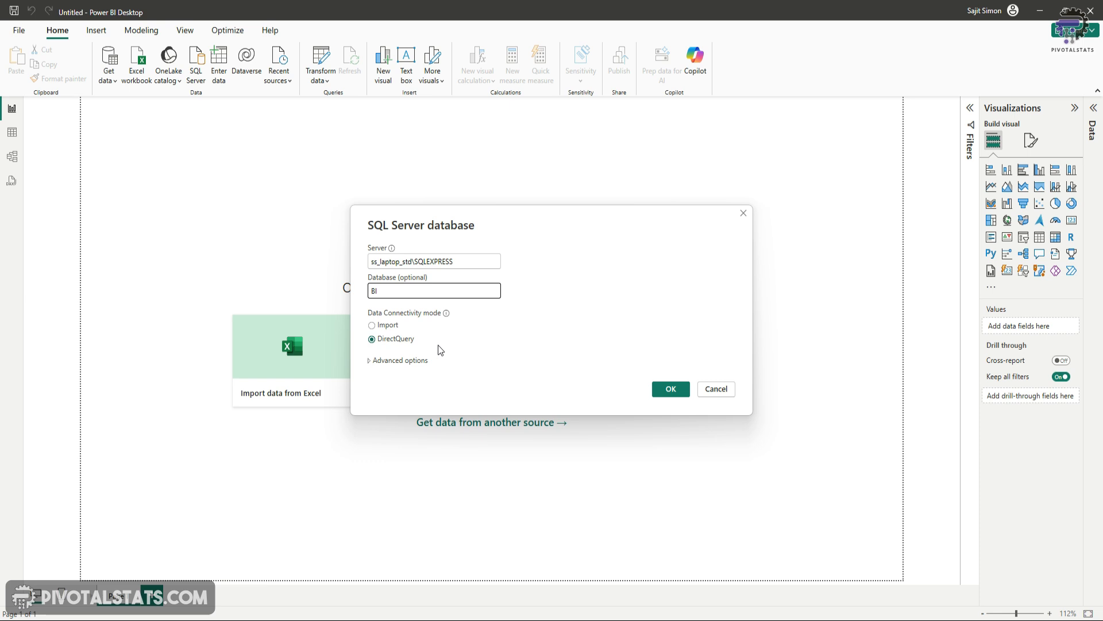
# Step: Add the SQL statement "Select * from ESalesData Where Quantity > 1" in the advanced options and confirm the connection
pyautogui.click(369, 361)
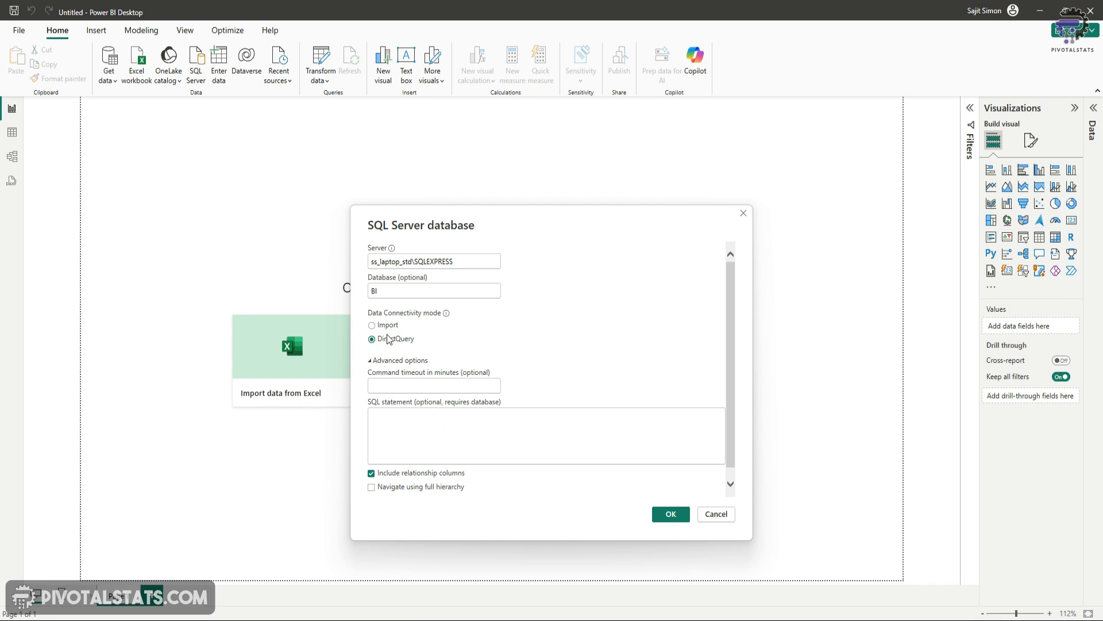
pyautogui.click(459, 433)
pyautogui.write('Select * from ESalesData')
pyautogui.press('Return')
pyautogui.write('Where Quantity')
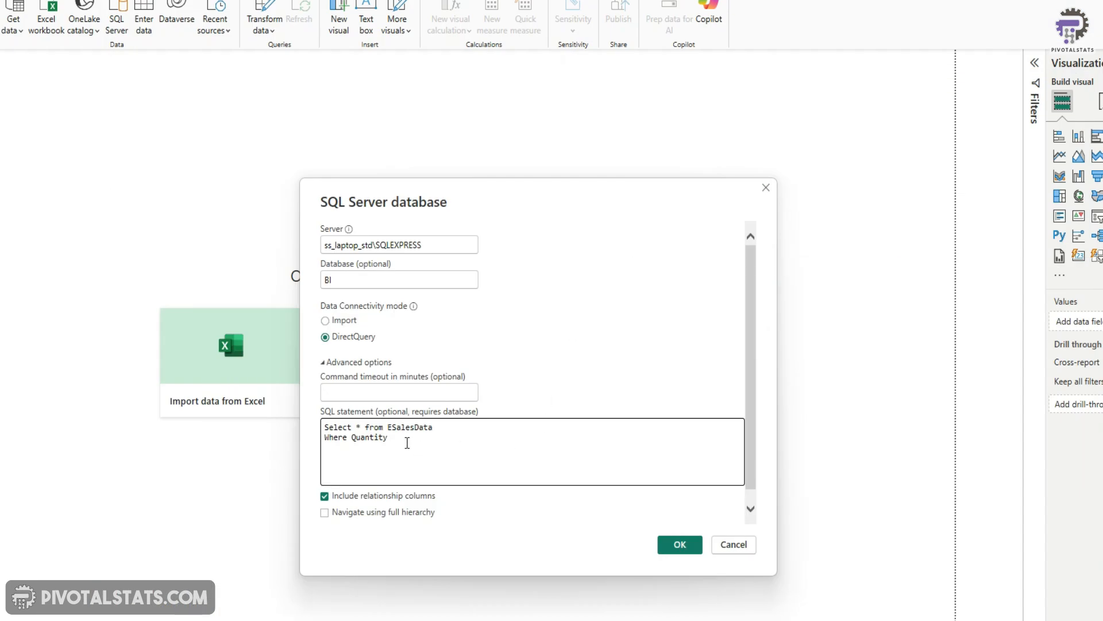
pyautogui.click(407, 443)
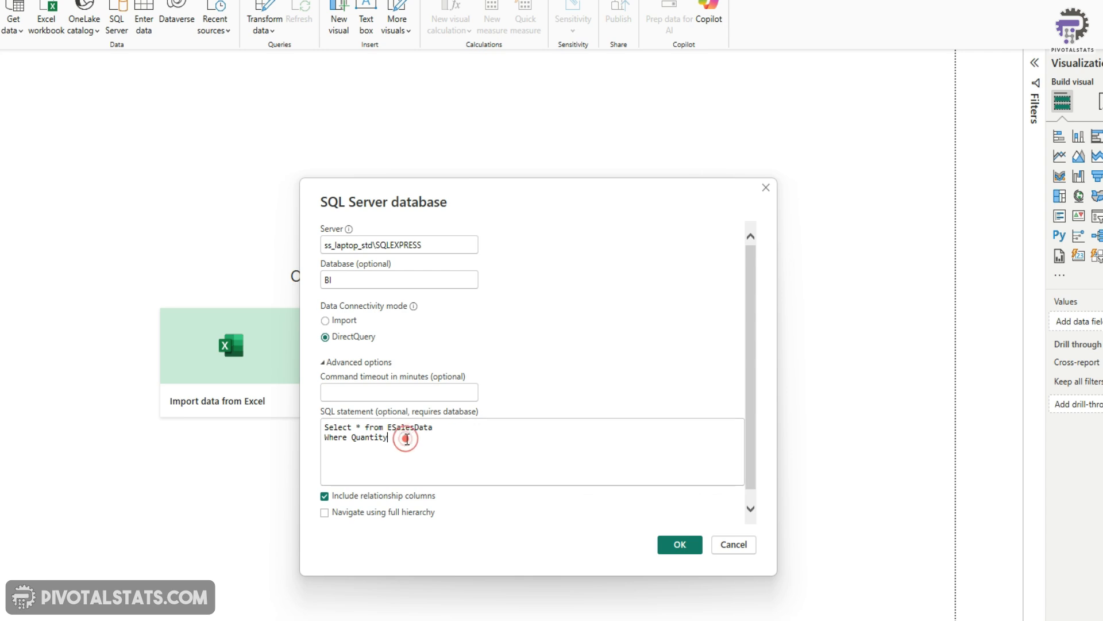
pyautogui.write('> 1')
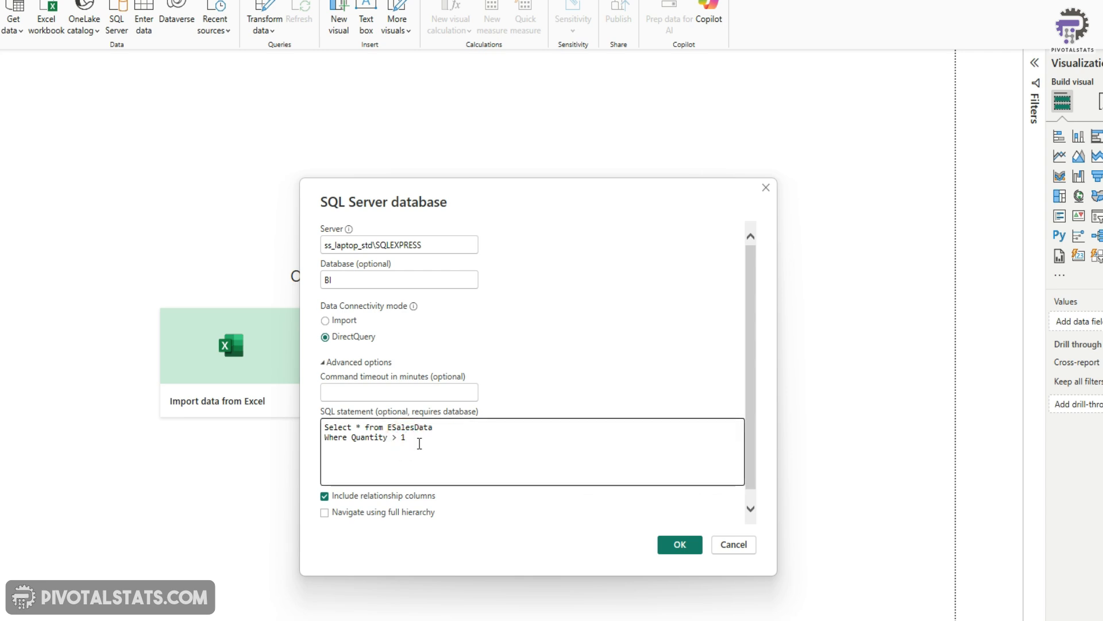
pyautogui.click(684, 544)
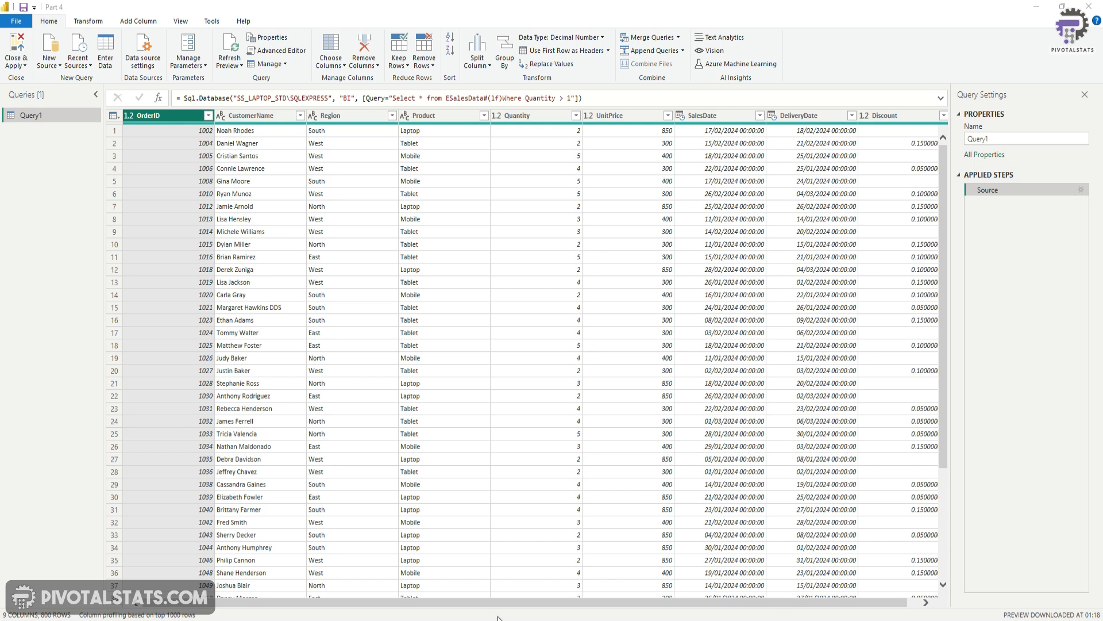
# Step: Examine the Quantity and UnitPrice columns of Query1 in the Power Query Editor
pyautogui.moveTo(504, 603); pyautogui.dragTo(580, 609)
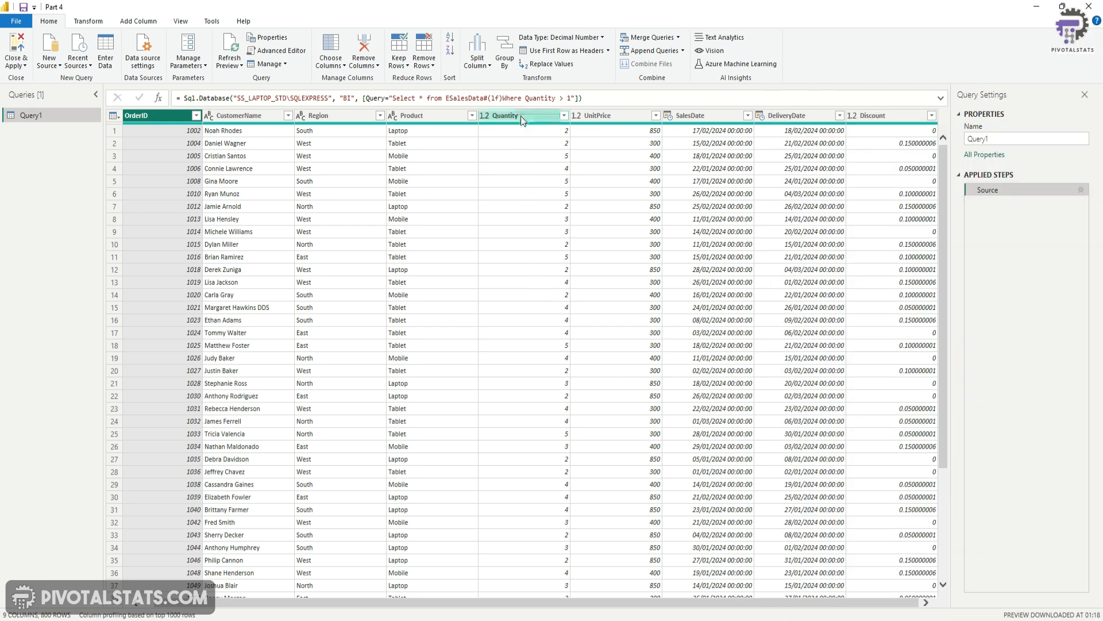
pyautogui.click(521, 115)
pyautogui.click(598, 118)
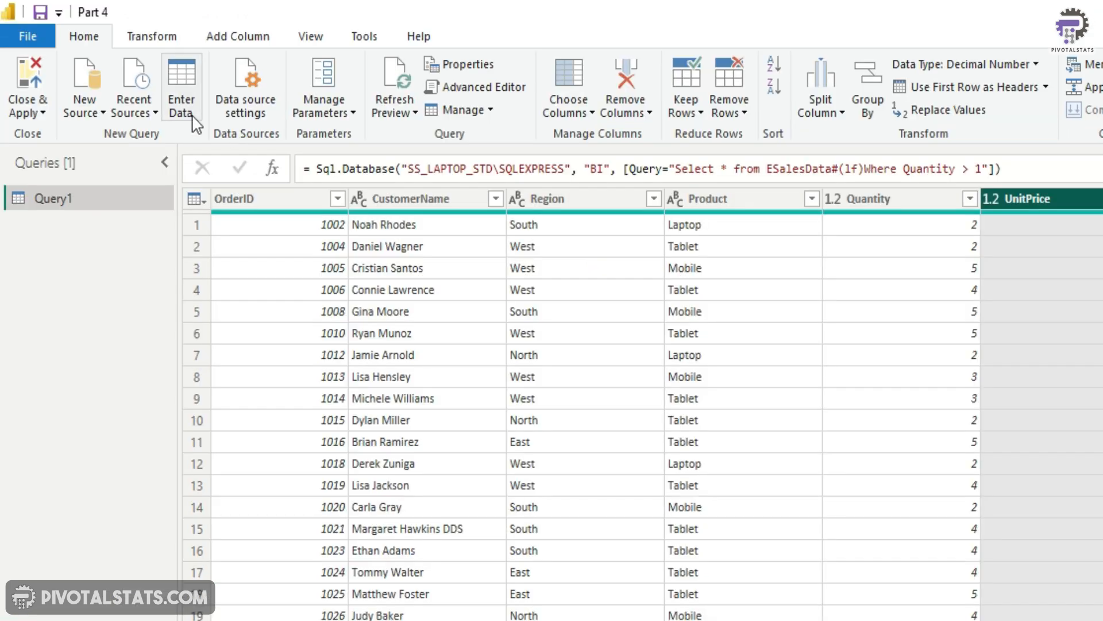
# Step: Begin a custom column in Query1 and name it Total Sales
pyautogui.click(228, 39)
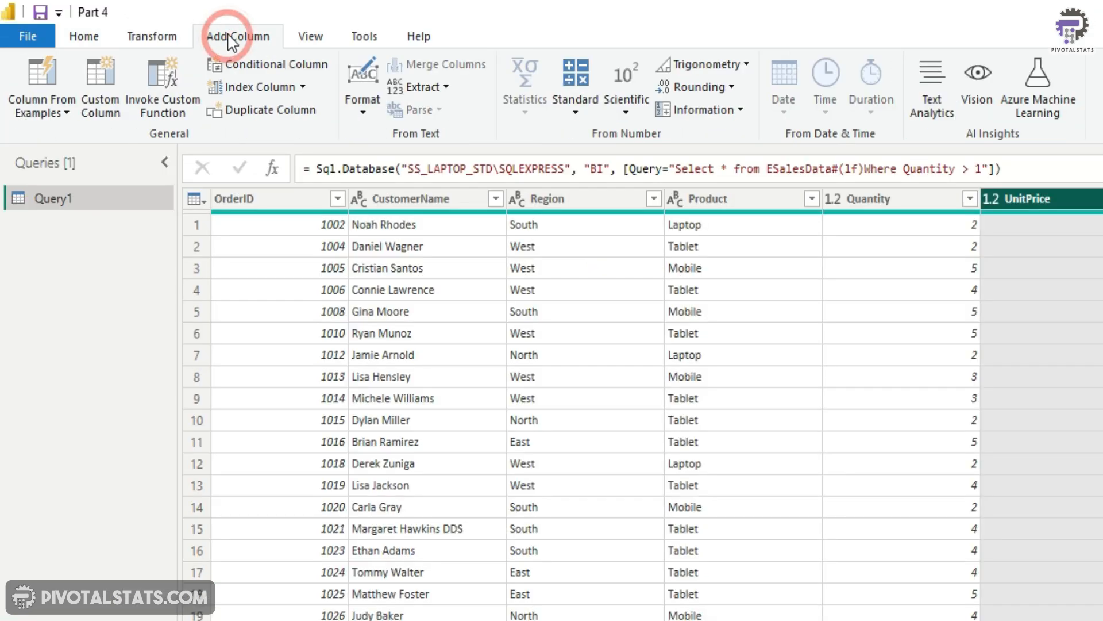
pyautogui.click(101, 95)
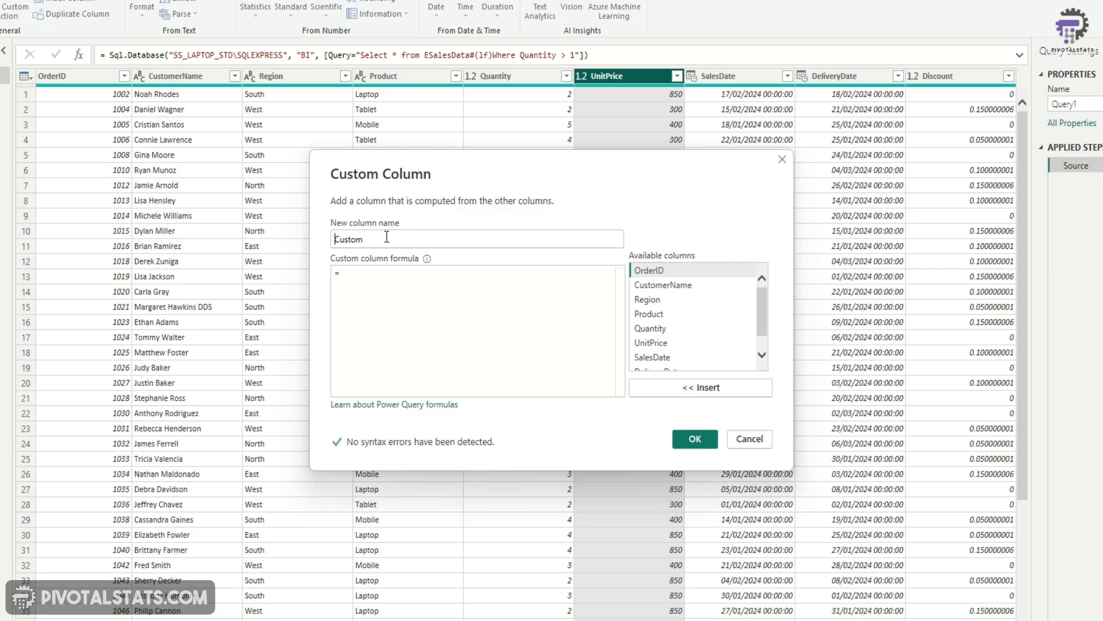
pyautogui.write('To')
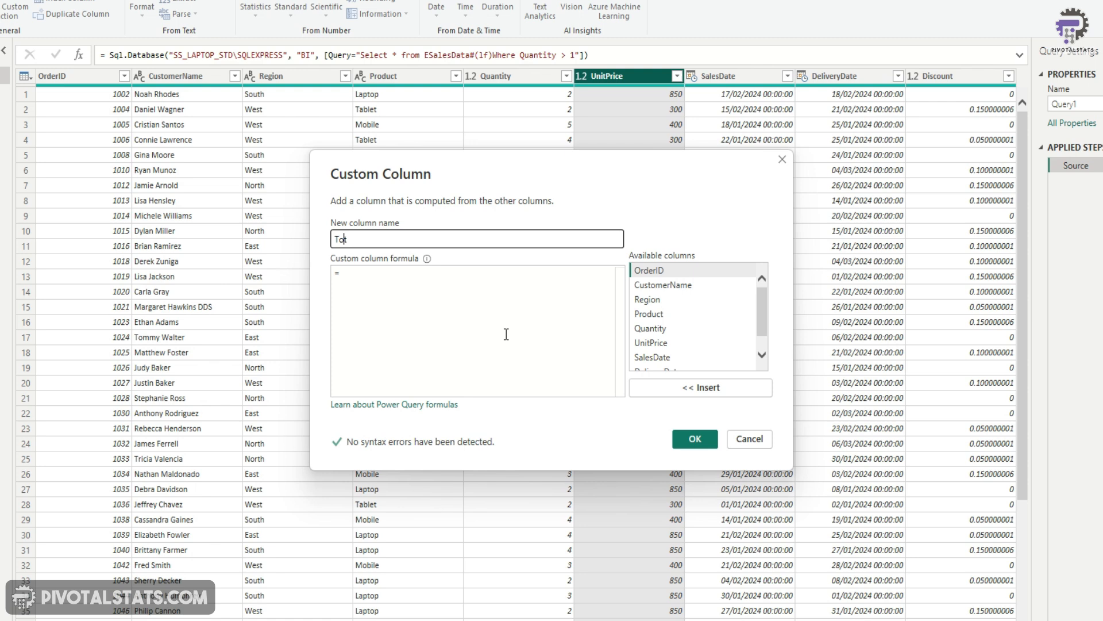
pyautogui.write('tal Sales')
# Step: Set the custom column formula to [Quantity] * [UnitPrice]
pyautogui.click(506, 336)
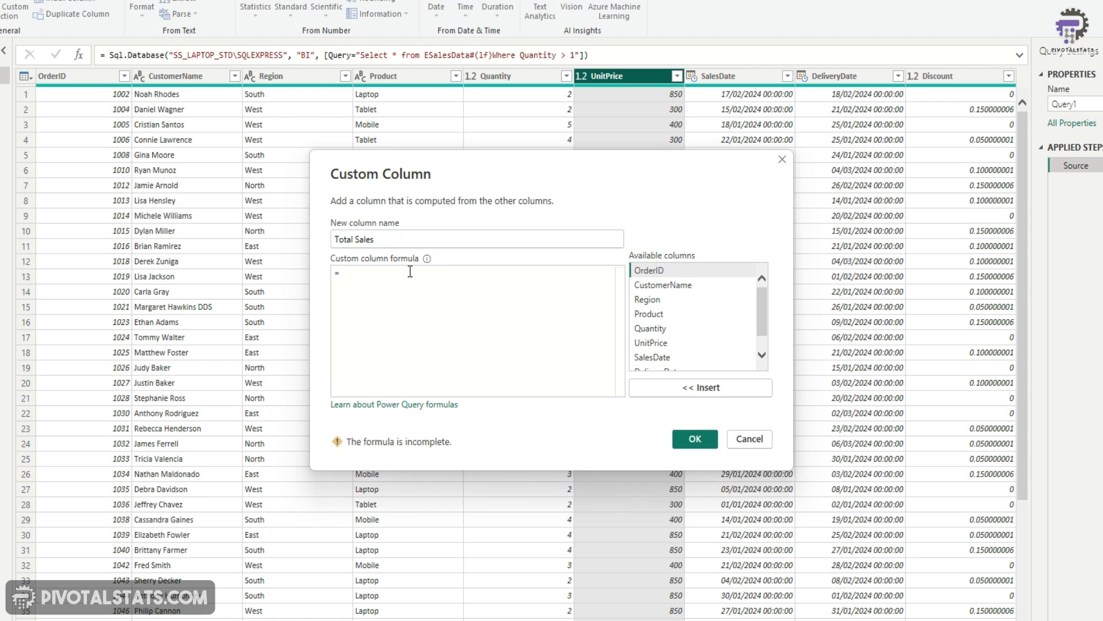
pyautogui.click(371, 278)
pyautogui.scroll(-2, 670, 313)
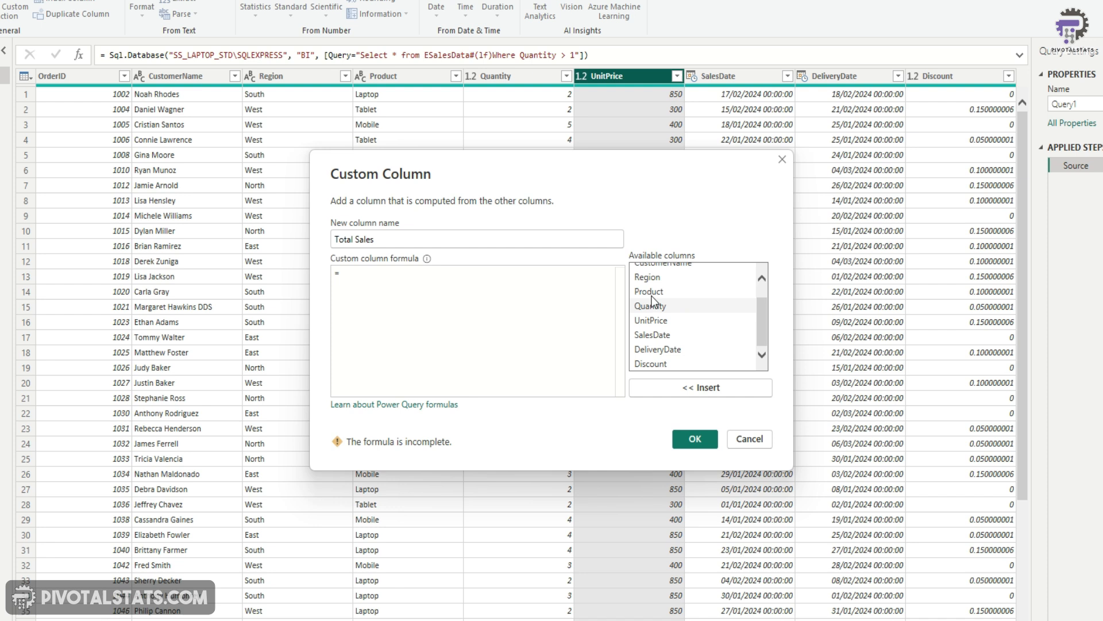
pyautogui.doubleClick(666, 306)
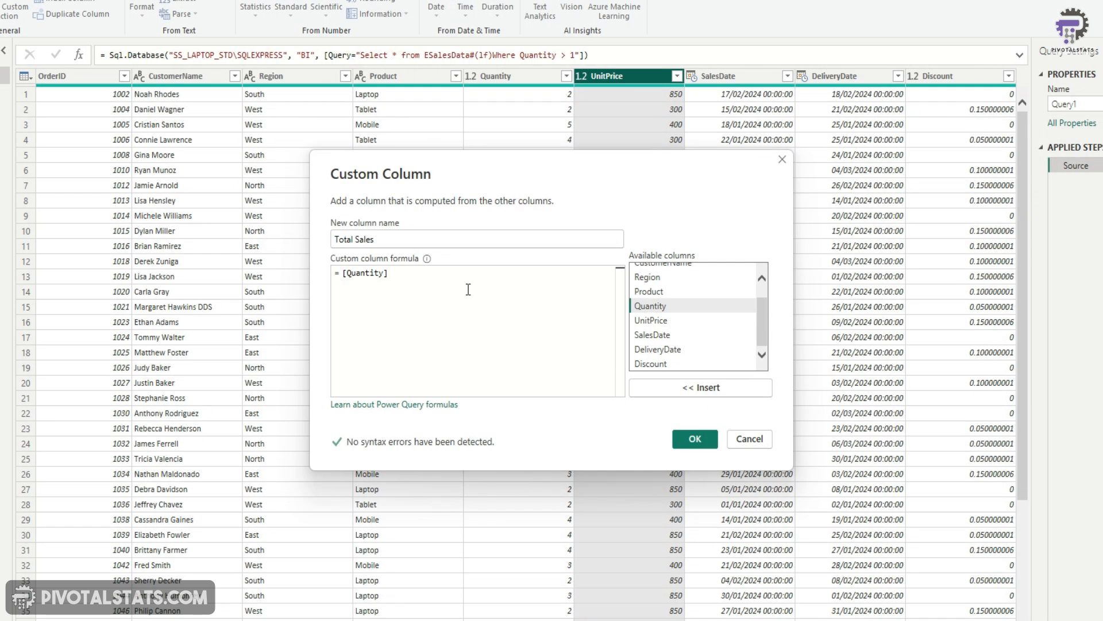
pyautogui.write('*')
pyautogui.click(657, 321)
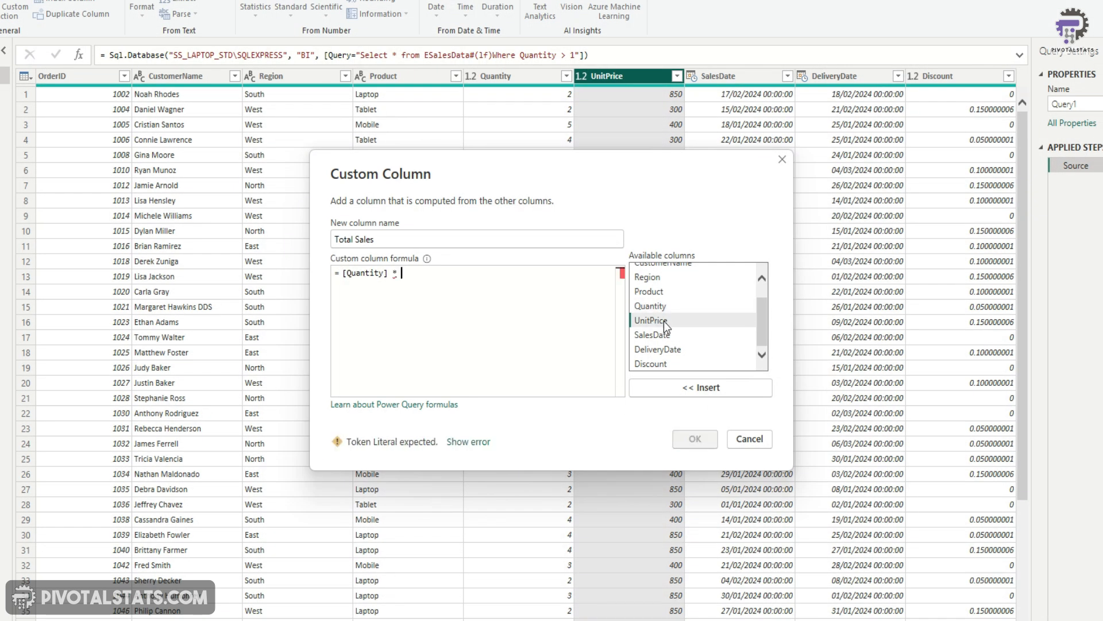
pyautogui.doubleClick(667, 321)
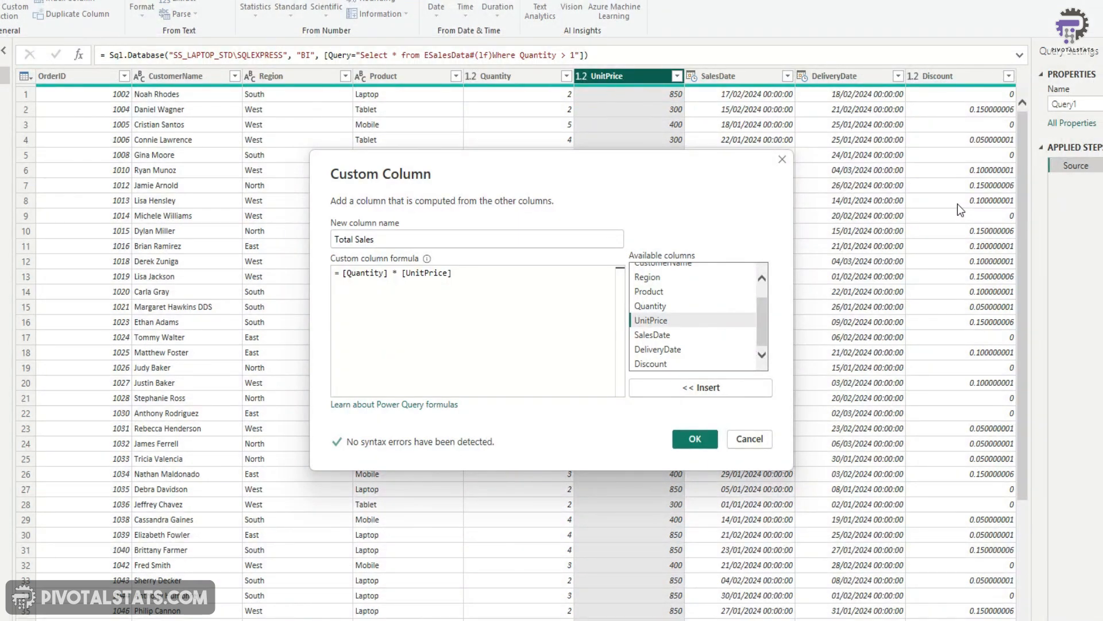
# Step: Extend the Total Sales formula to [Quantity] * [UnitPrice] * (1 - [Discount]) and create the column
pyautogui.hotkey('ctrl', 'a')
pyautogui.click(476, 274)
pyautogui.write('*')
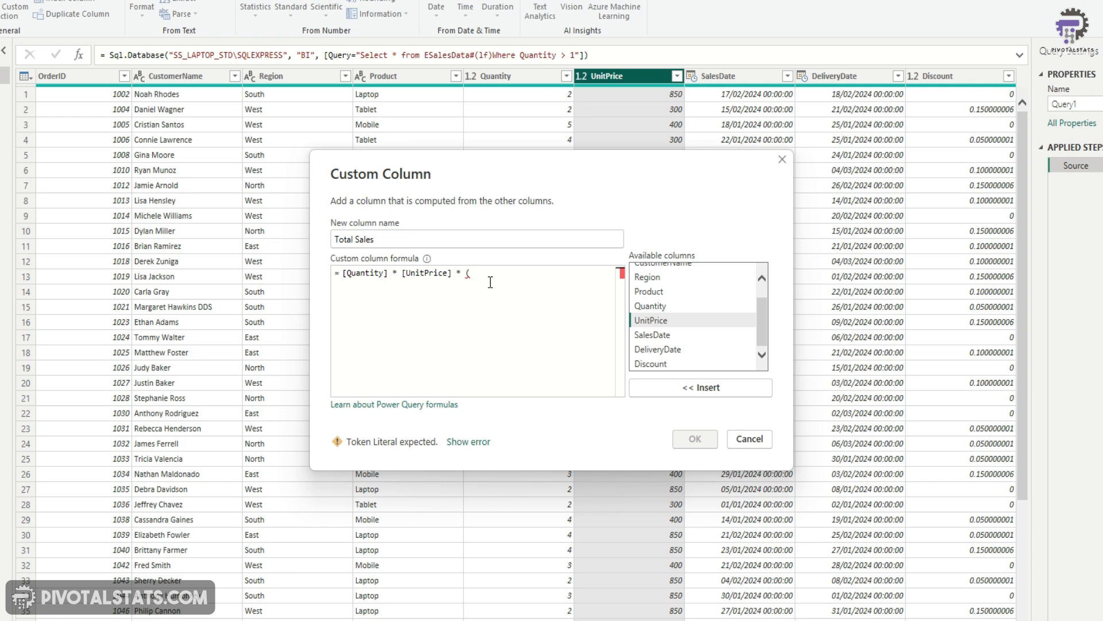
pyautogui.write('(1 -')
pyautogui.doubleClick(667, 364)
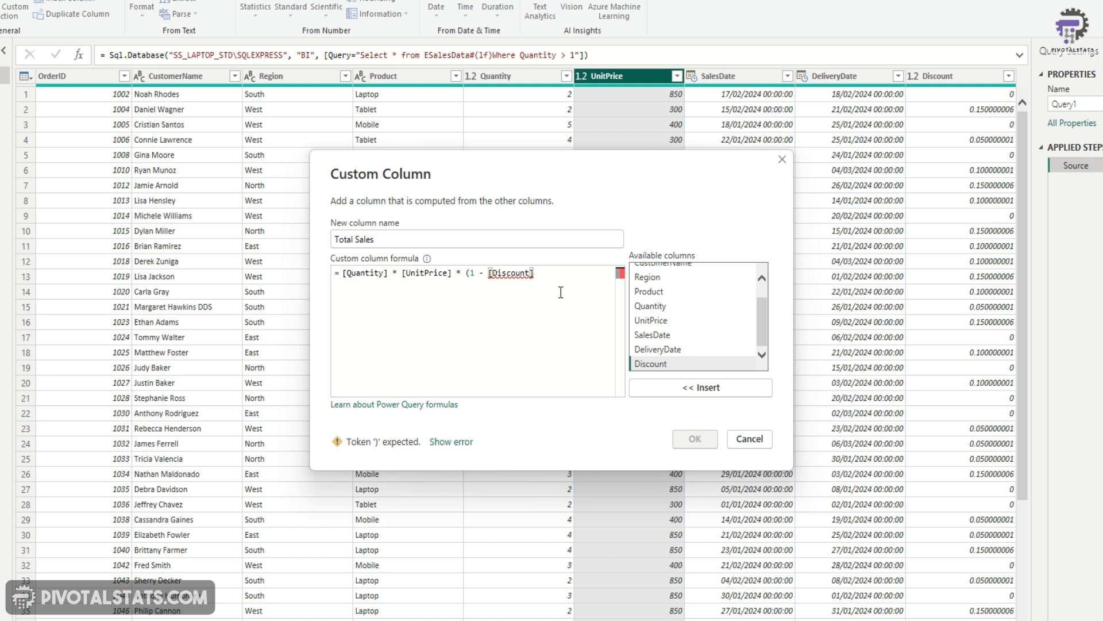
pyautogui.write(')')
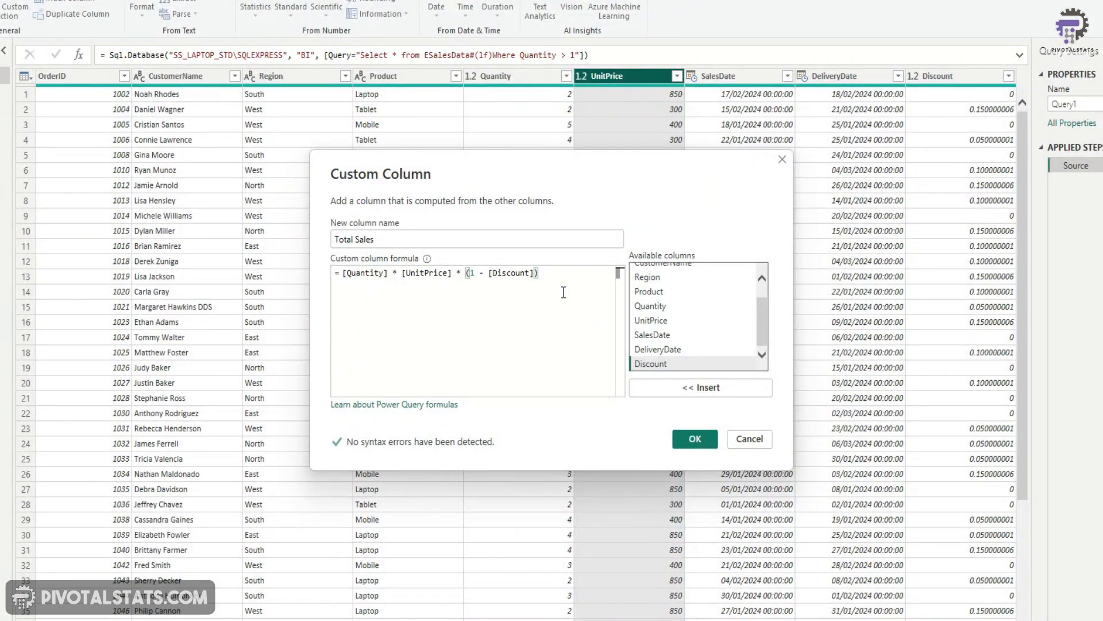
pyautogui.click(695, 439)
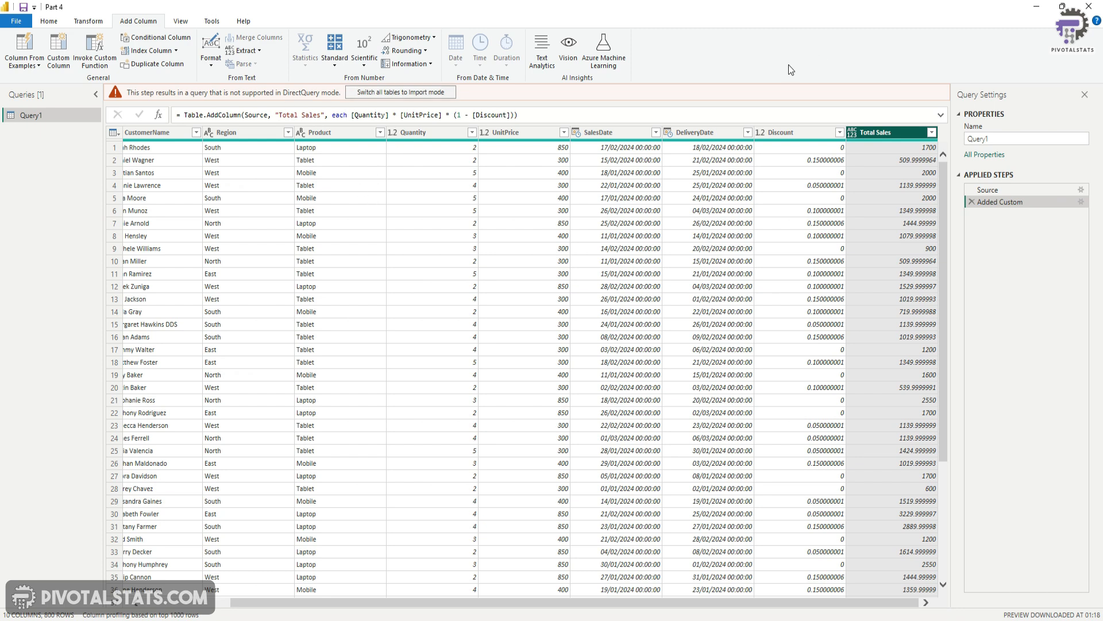
# Step: Close the Power Query Editor without applying the changes and discard the pending changes to Query1
pyautogui.click(1089, 6)
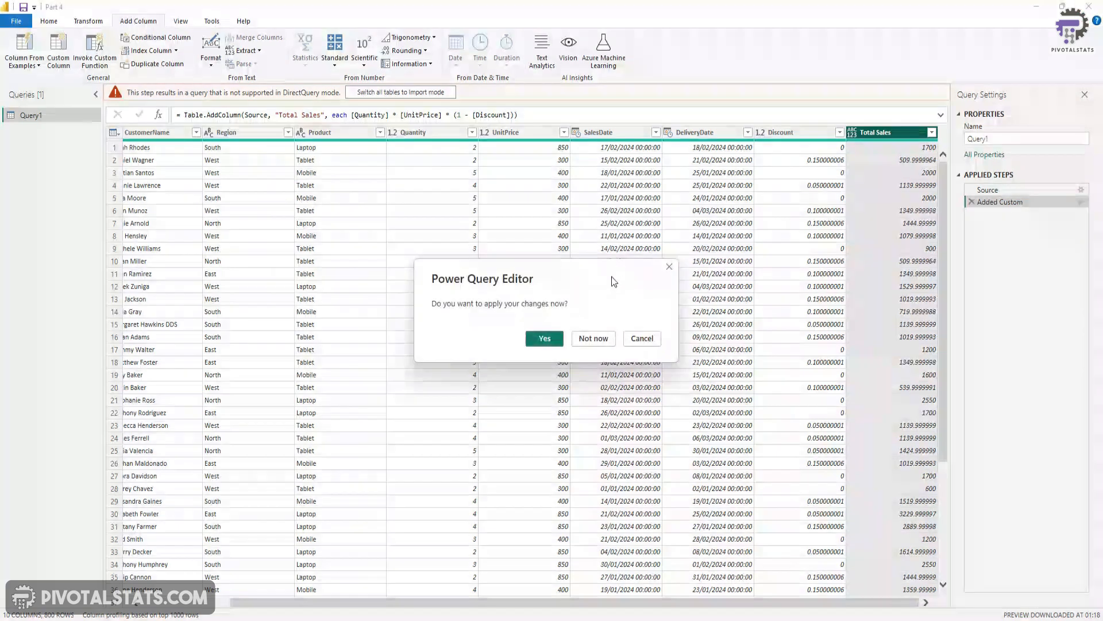
pyautogui.click(594, 340)
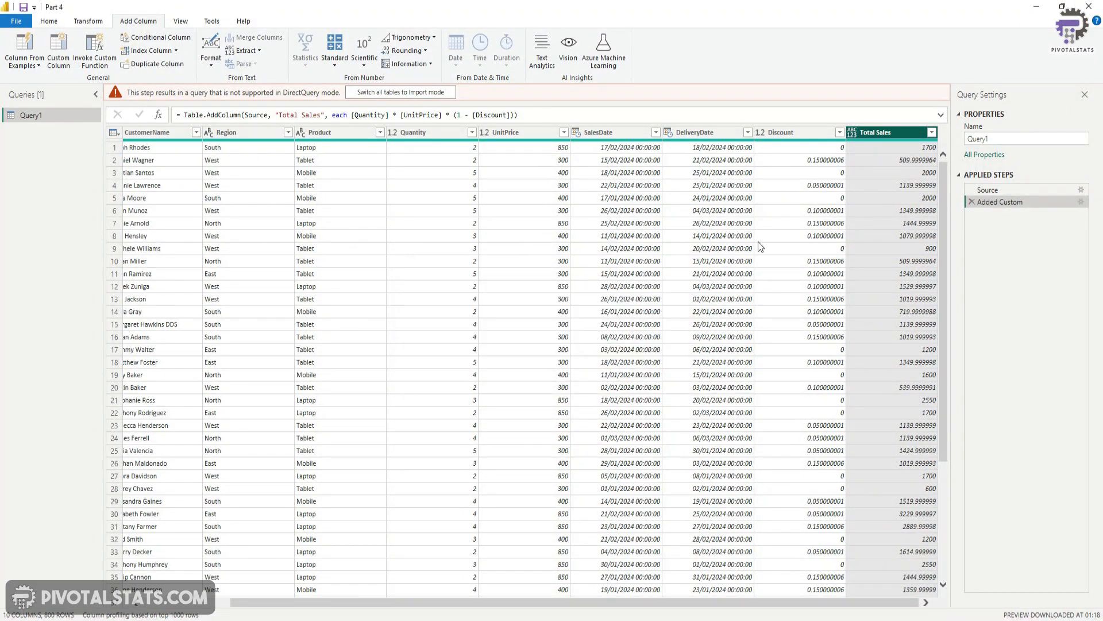
pyautogui.click(854, 109)
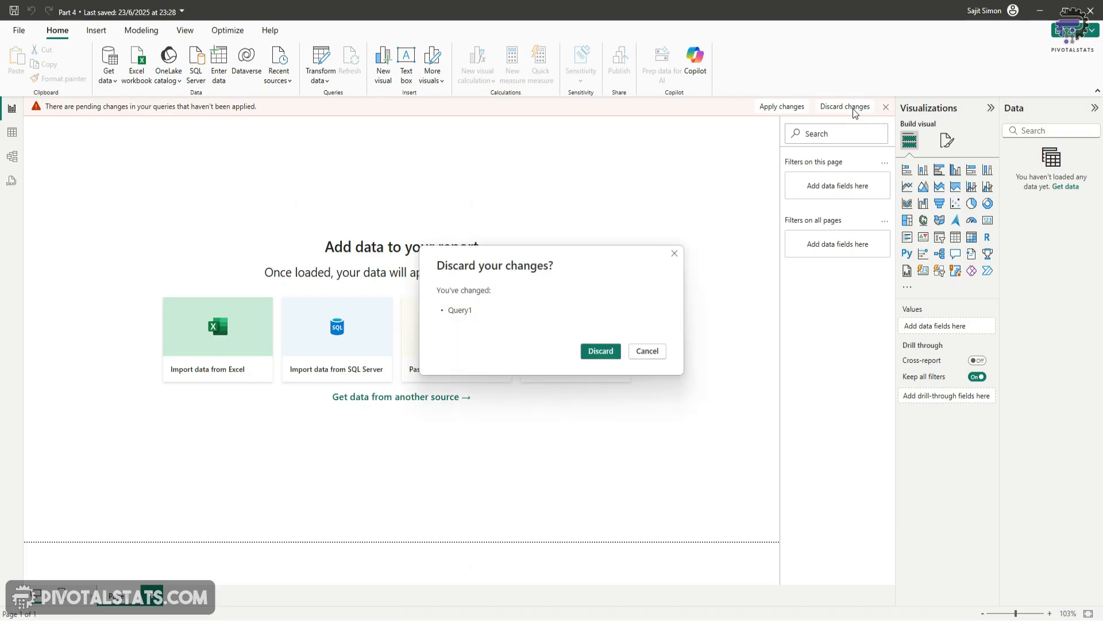
pyautogui.click(596, 350)
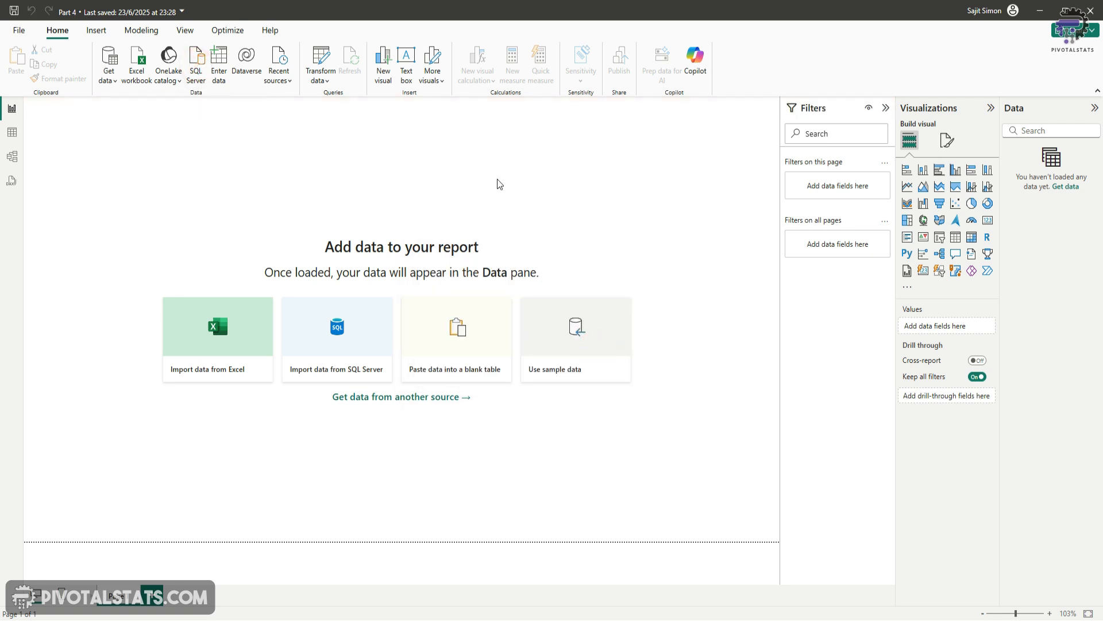
# Step: Enter ss_laptop_std\SQLEXPRESS as the server and BI as the database for a SQL Server connection in Import mode
pyautogui.write('ss_laptop_std\\SQLEXPRESS')
pyautogui.click(430, 292)
pyautogui.write('B')
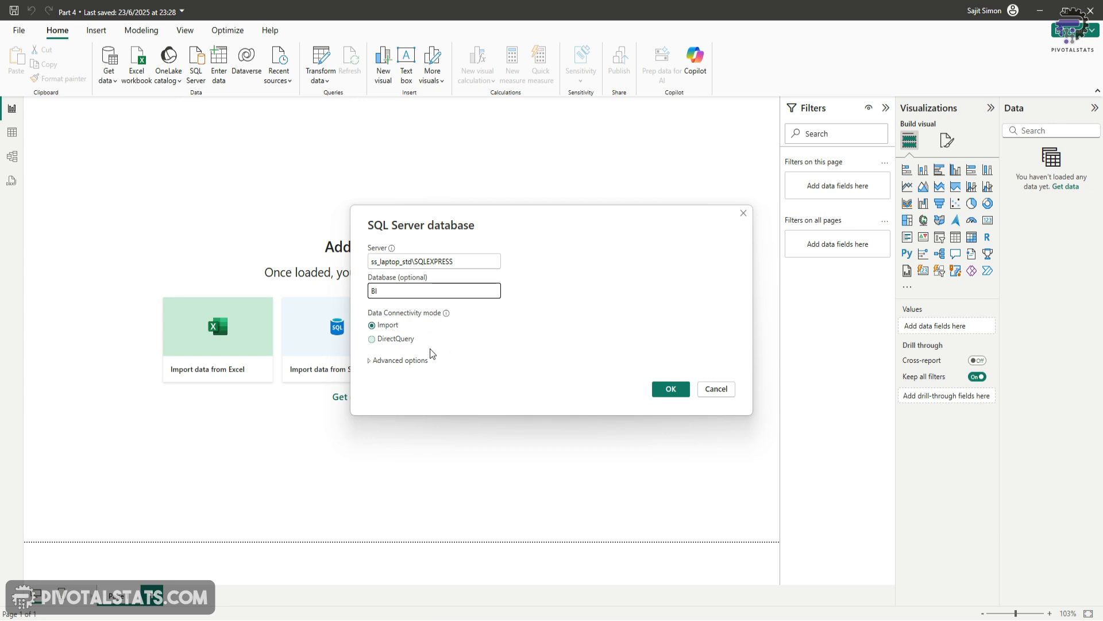
# Step: Connect with the SQL statement "Select * from ESalesData Where Quantity > 1" and open the result for transformation
pyautogui.click(388, 360)
pyautogui.click(431, 420)
pyautogui.write('Select * from ESalesData')
pyautogui.write(' Where Quantity > 1')
pyautogui.click(667, 513)
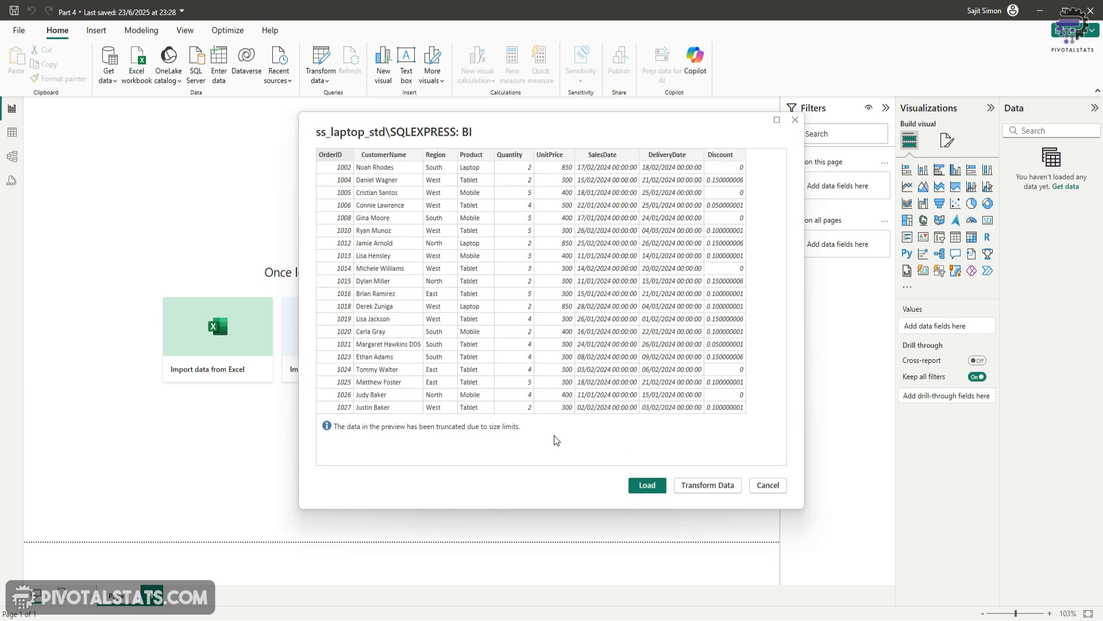
pyautogui.click(704, 485)
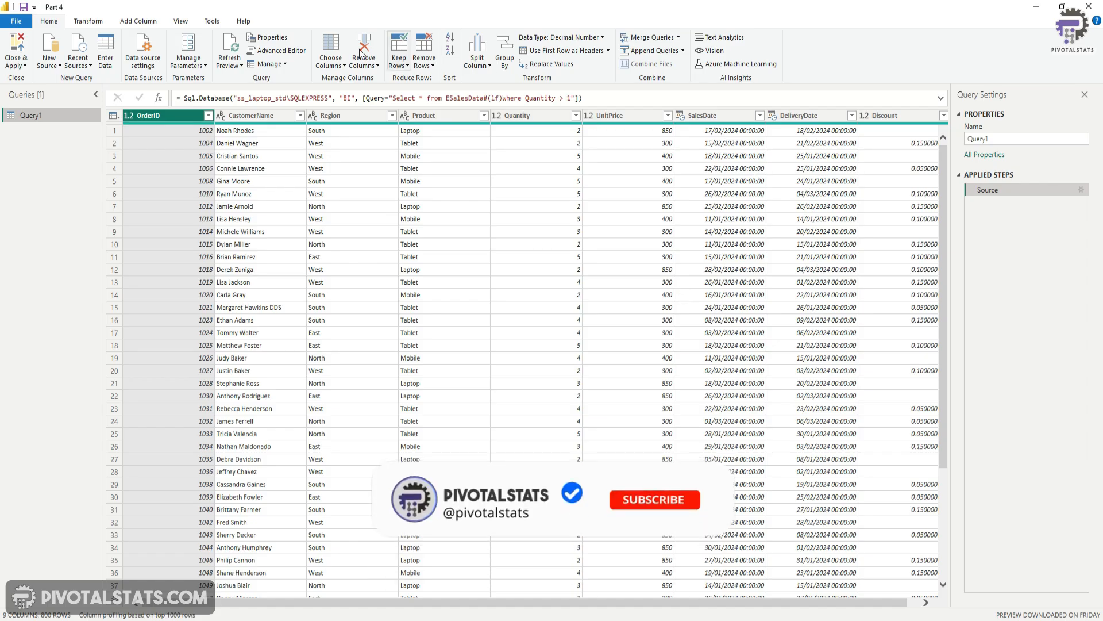
# Step: Begin a custom column in the imported Query1 and name it Total Sales
pyautogui.click(147, 22)
pyautogui.click(65, 67)
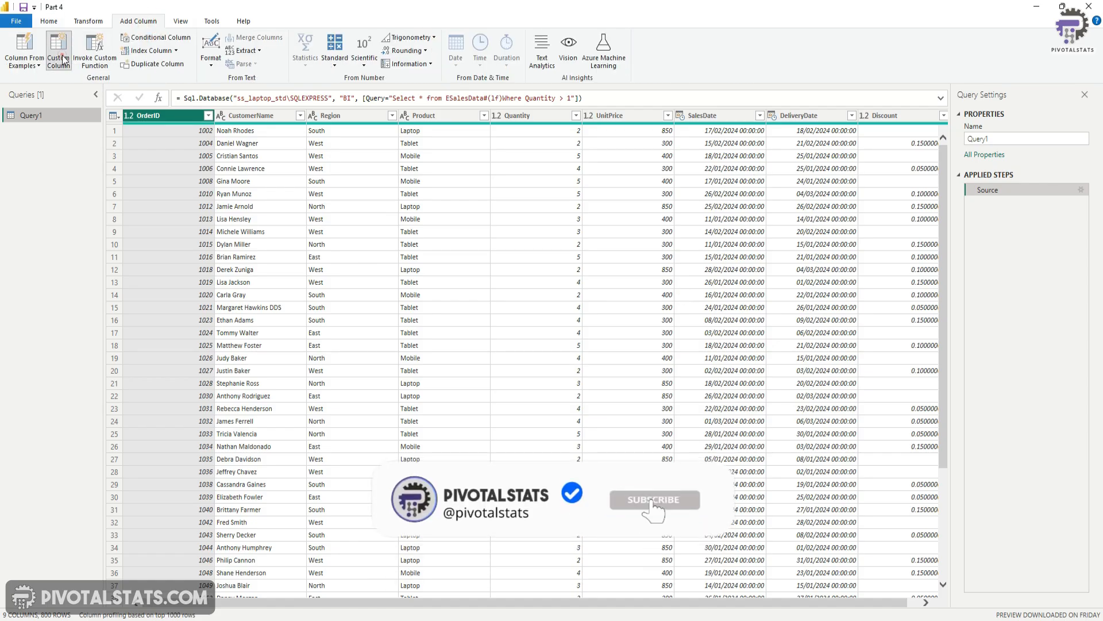
pyautogui.write('Total Sales')
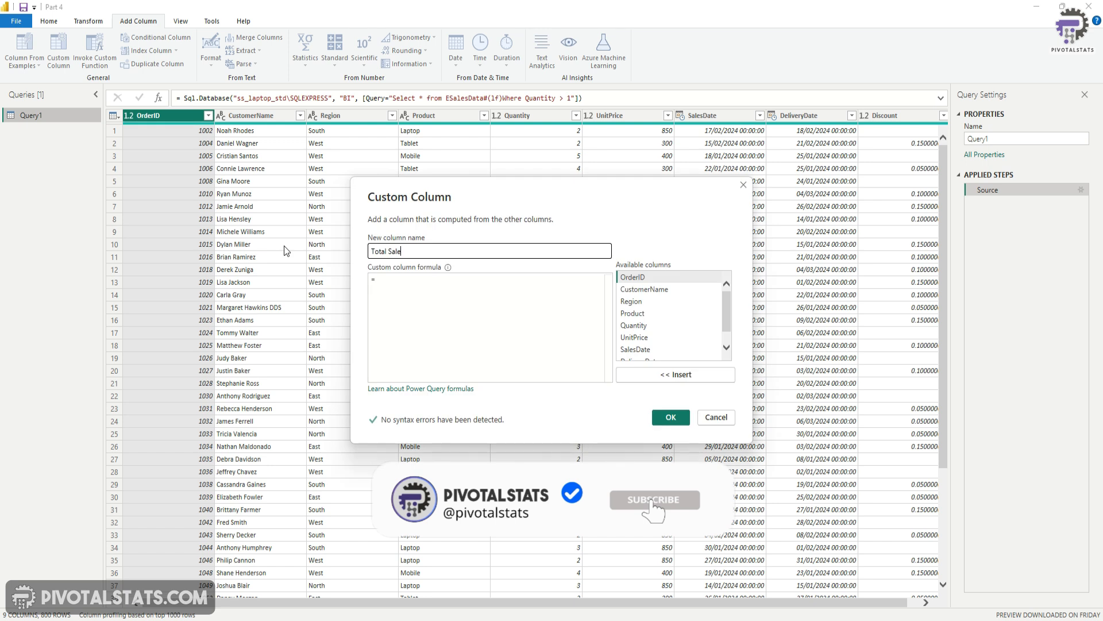
# Step: Create the Total Sales column with the formula [Quantity] * [UnitPrice] * (1 - [Discount]) and set its data type to Decimal Number
pyautogui.doubleClick(653, 327)
pyautogui.write('*')
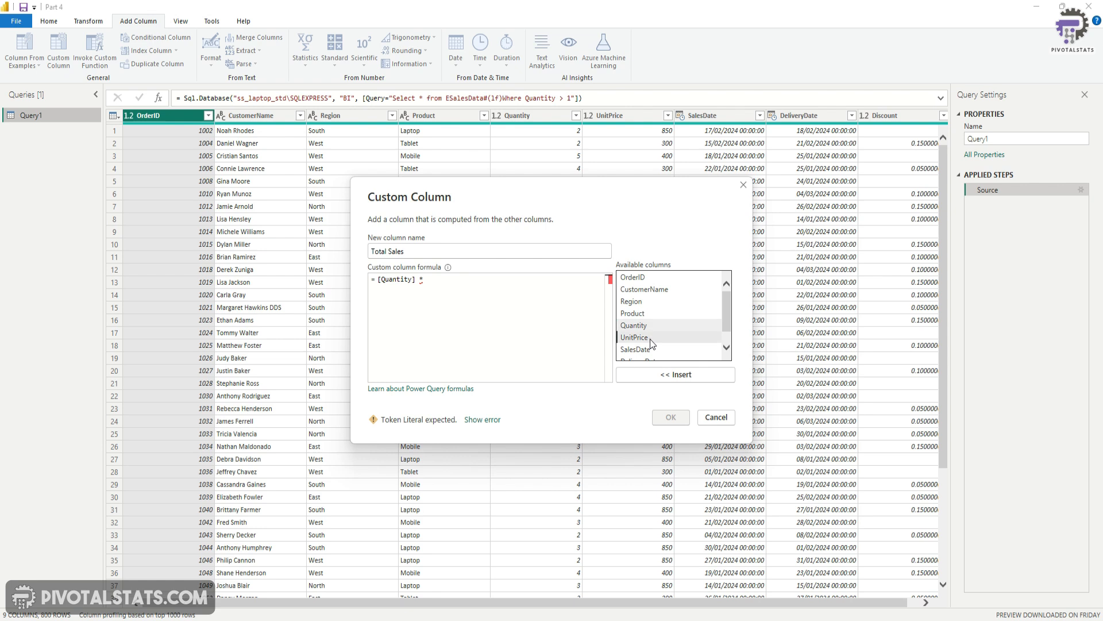
pyautogui.doubleClick(634, 338)
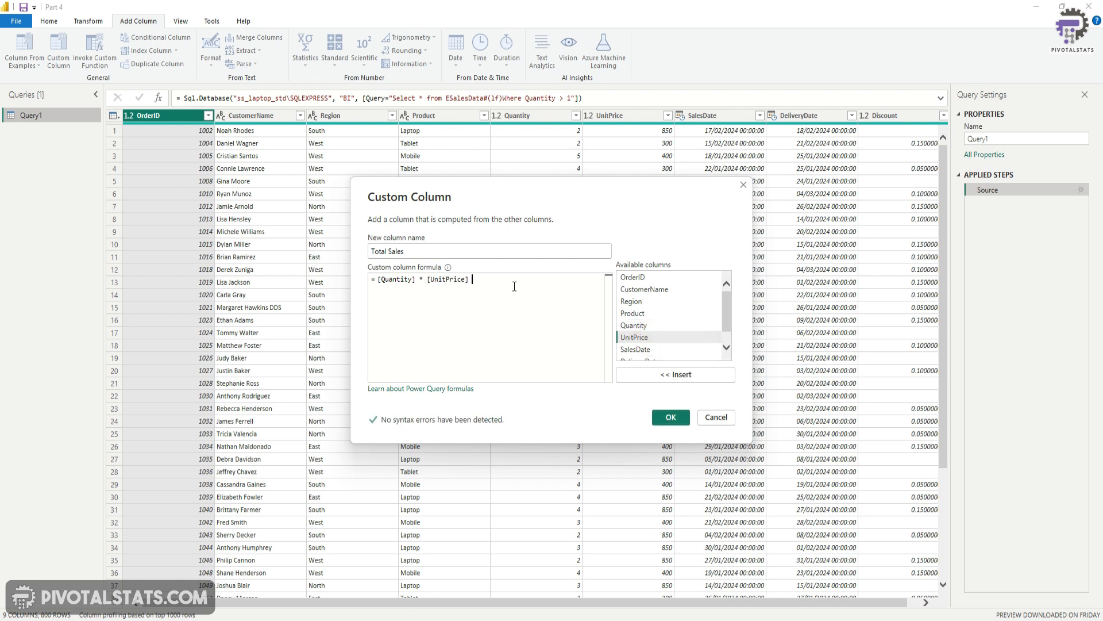
pyautogui.write('* (1 - [Discount])')
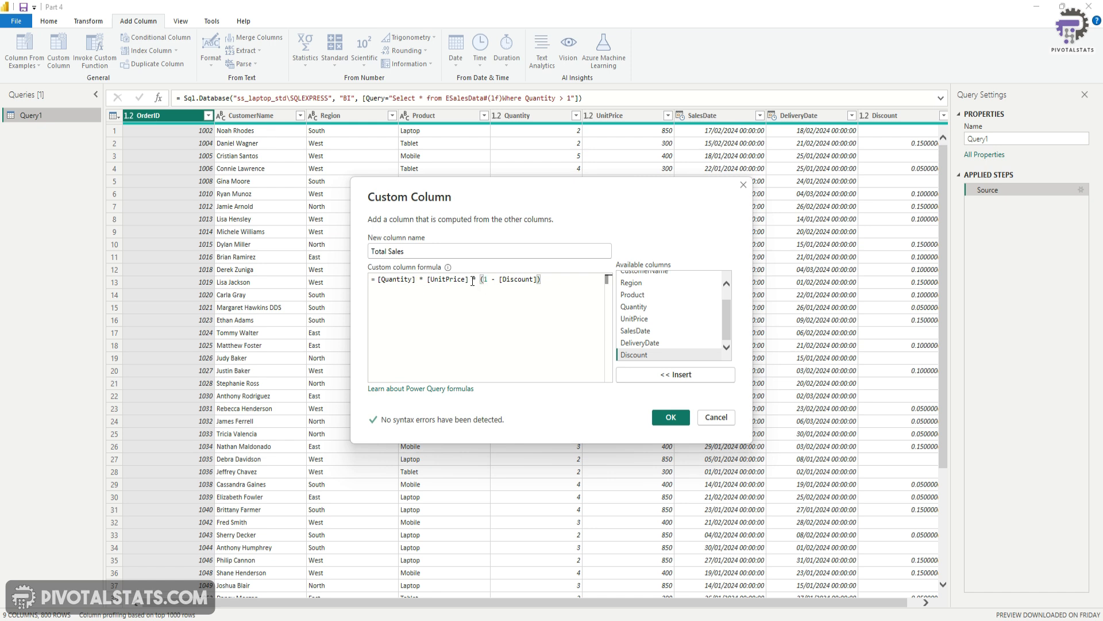
pyautogui.moveTo(470, 280); pyautogui.dragTo(376, 279)
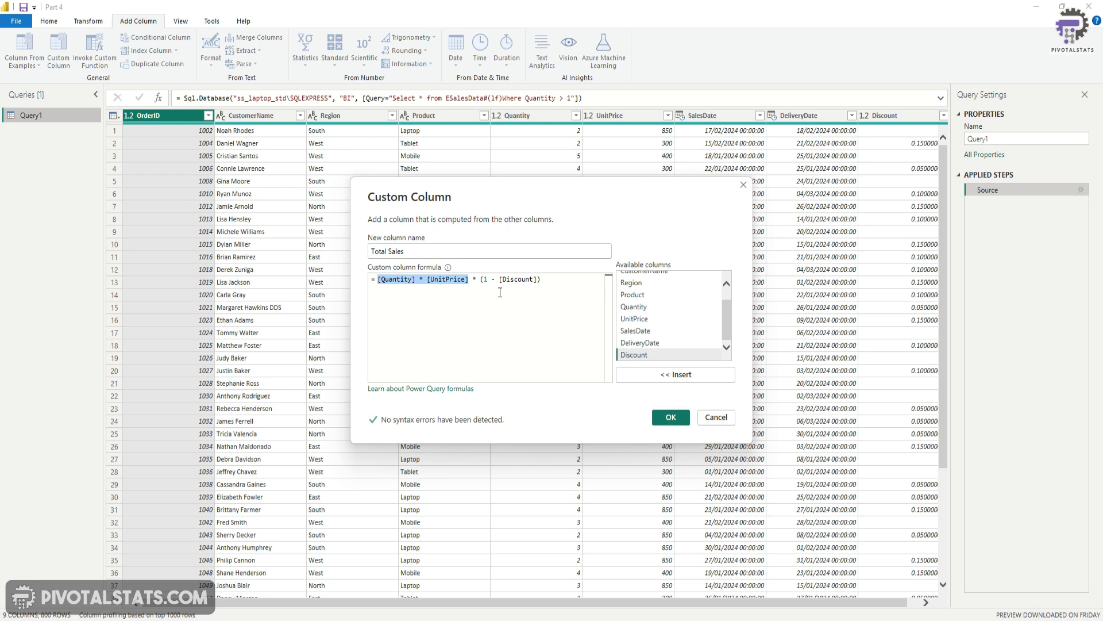
pyautogui.click(671, 416)
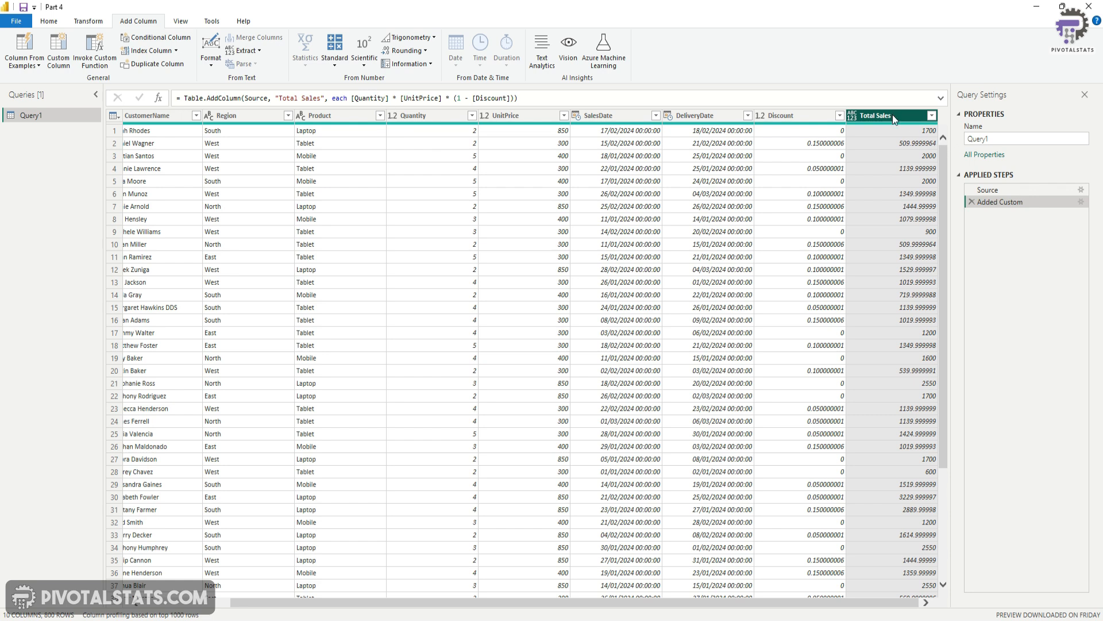
pyautogui.click(852, 116)
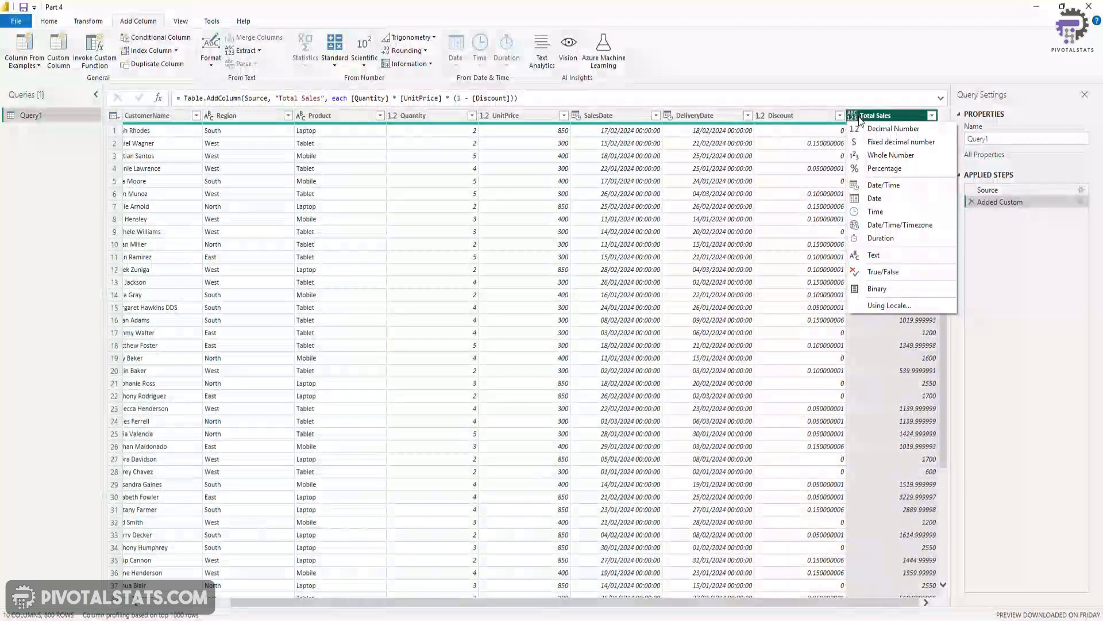
pyautogui.click(890, 128)
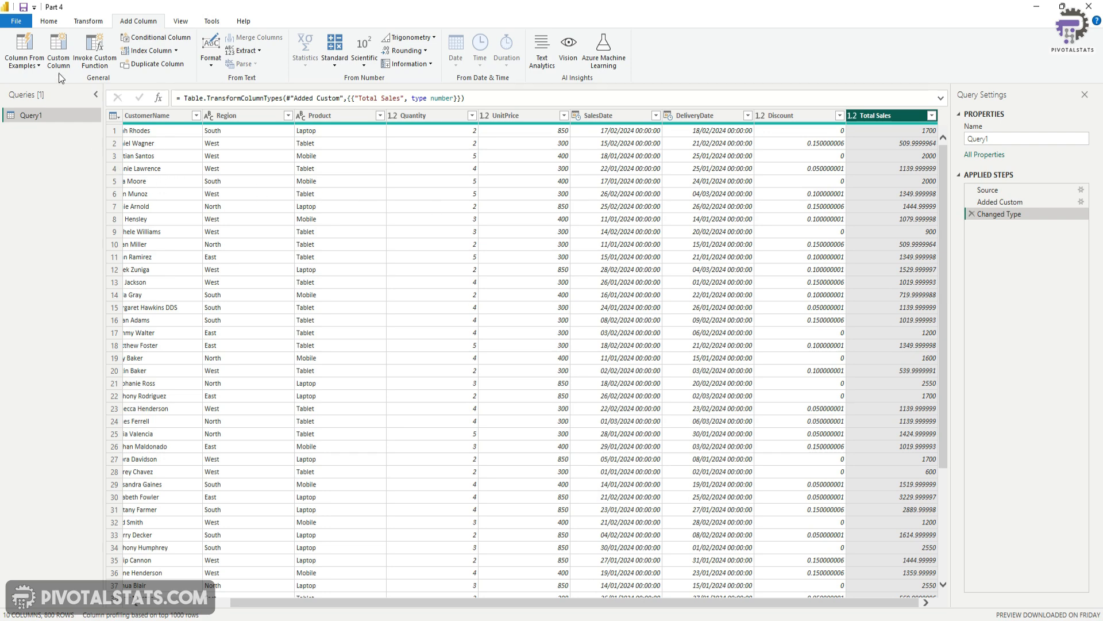
# Step: Begin another custom column in Query1 and name it Sales Category
pyautogui.click(58, 55)
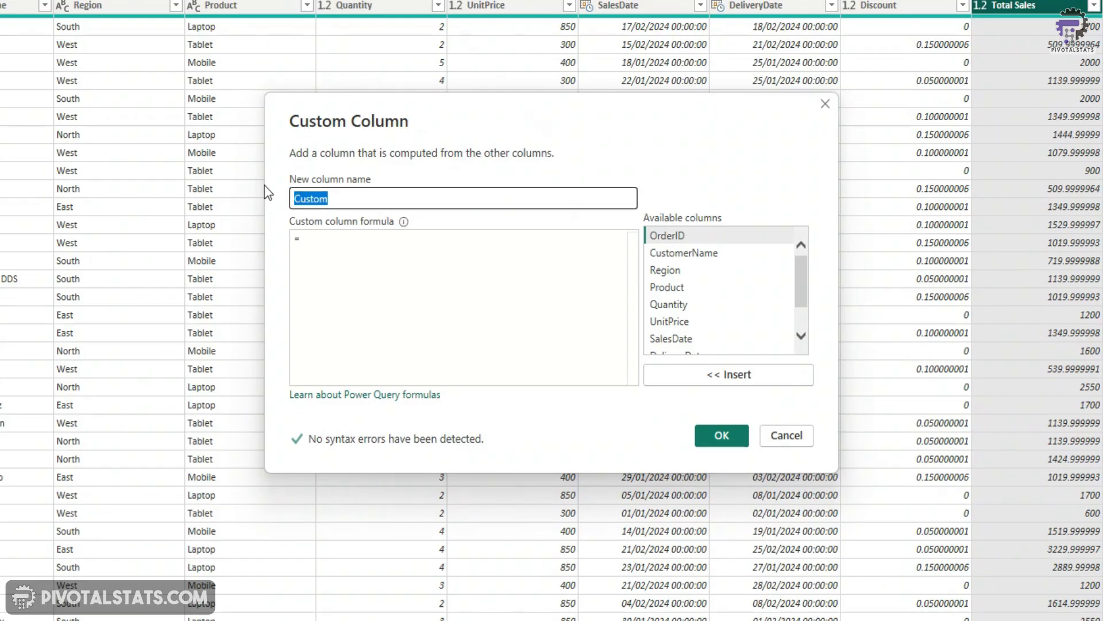
pyautogui.write('Sael')
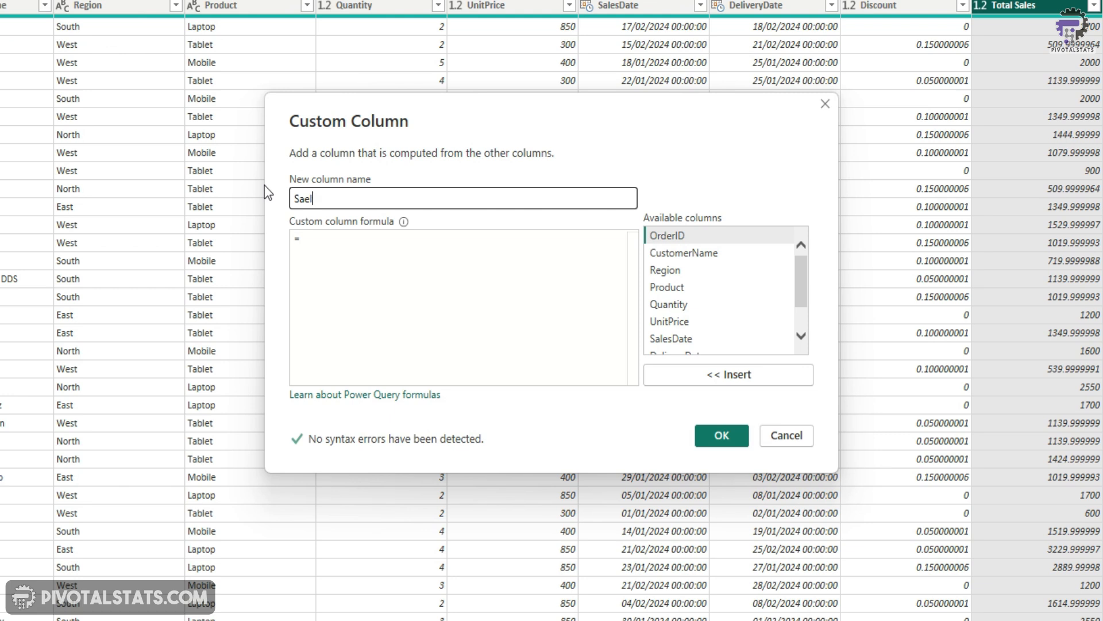
pyautogui.press('BackSpace')
pyautogui.press('BackSpace')
pyautogui.write('les Category')
# Step: Create the Sales Category column with the formula if [Total Sales] > 3000 then "High" else if [Total Sales] > 1500 then "Medium" else "Low"
pyautogui.click(387, 241)
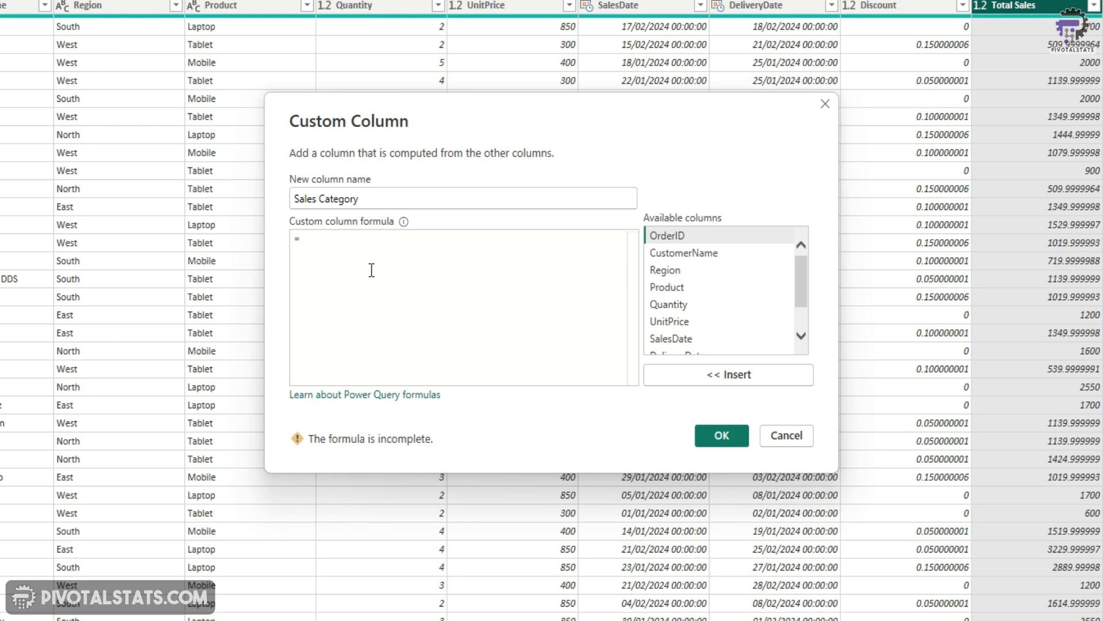
pyautogui.write('if')
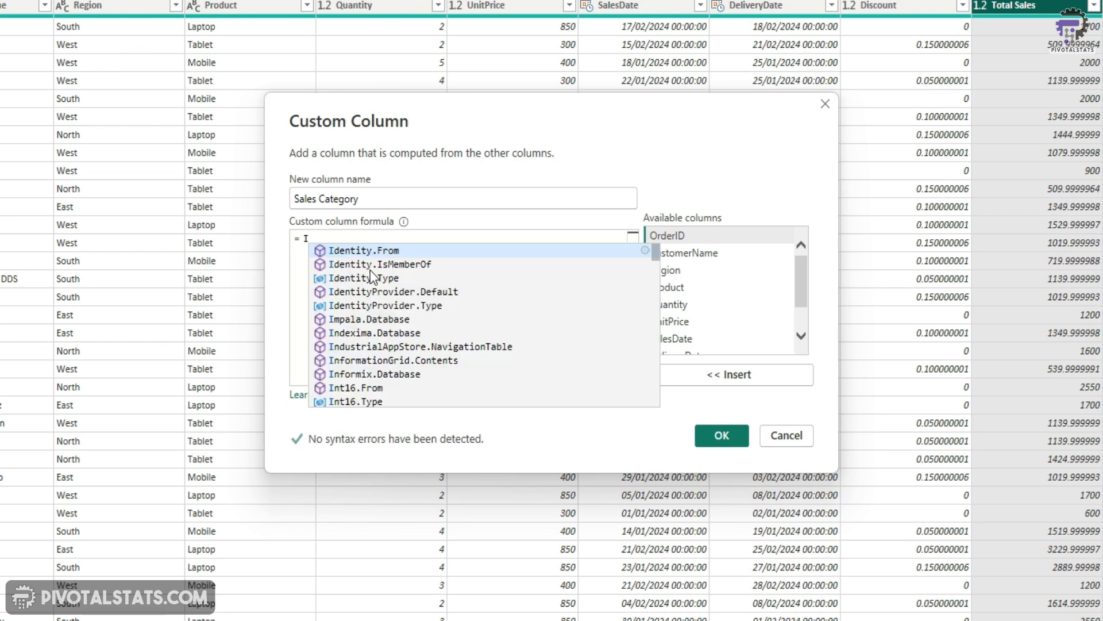
pyautogui.scroll(-2, 693, 356)
pyautogui.doubleClick(690, 352)
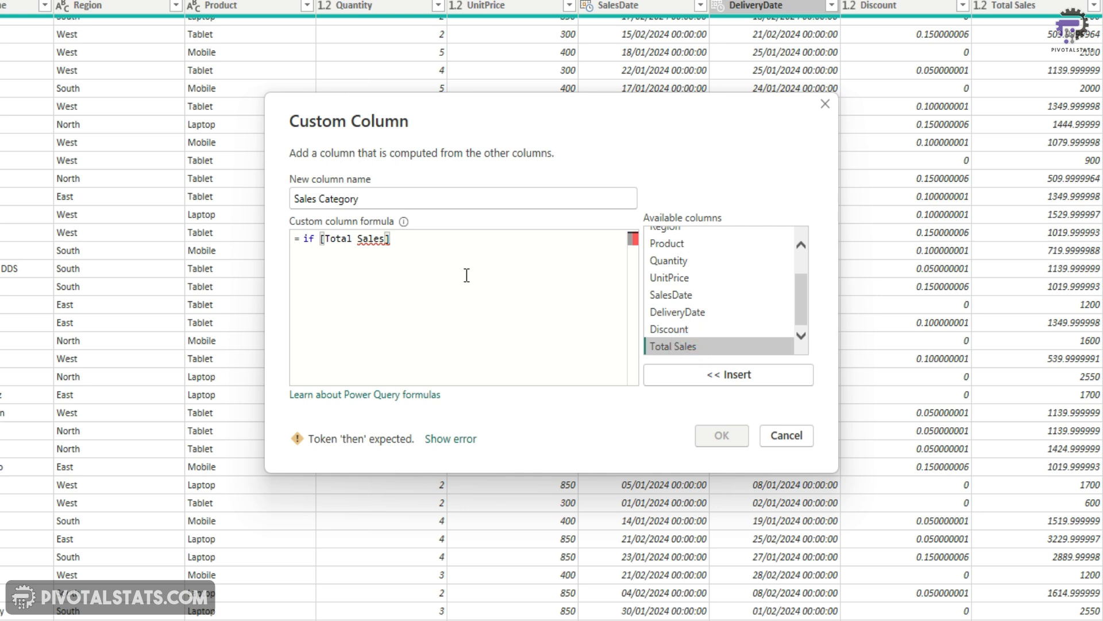
pyautogui.write('> 3000 then')
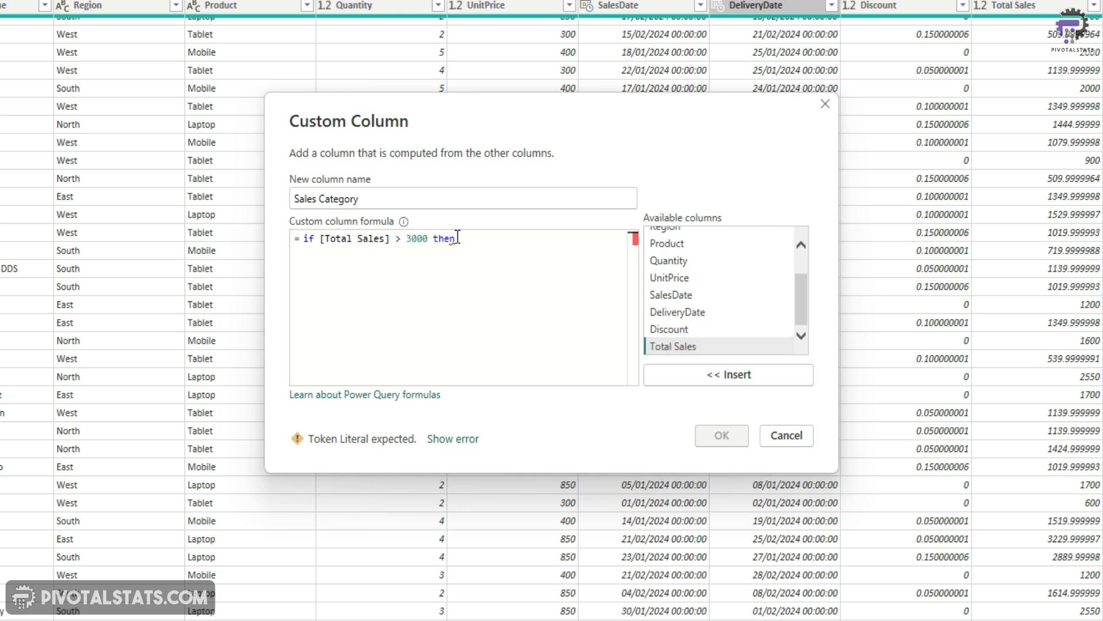
pyautogui.write(' "High" else')
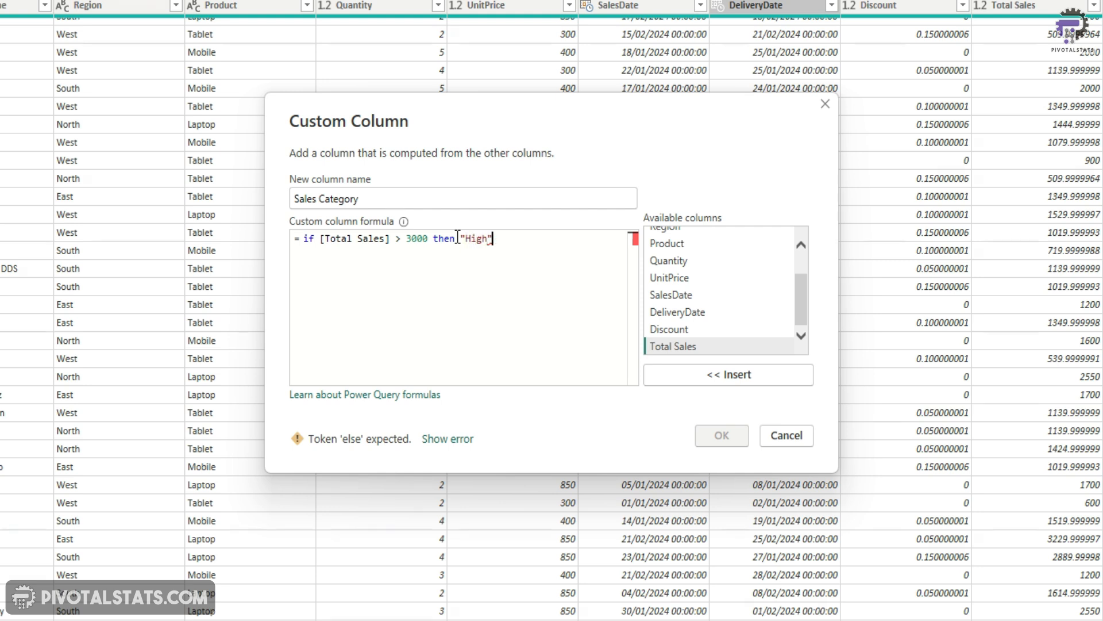
pyautogui.write(' if')
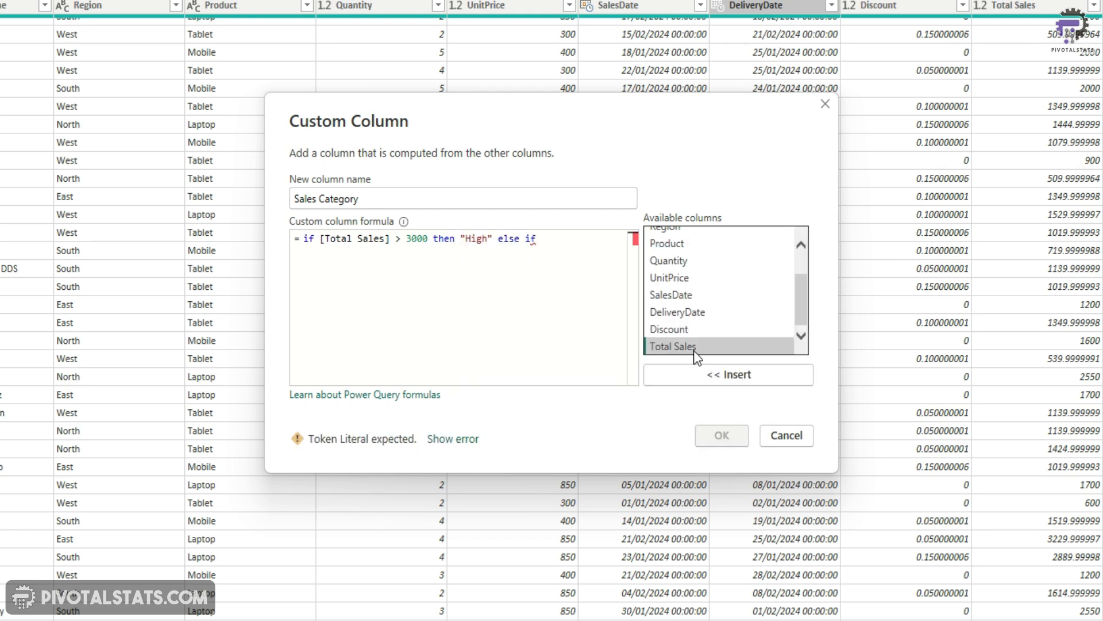
pyautogui.doubleClick(693, 347)
pyautogui.write('> 1500')
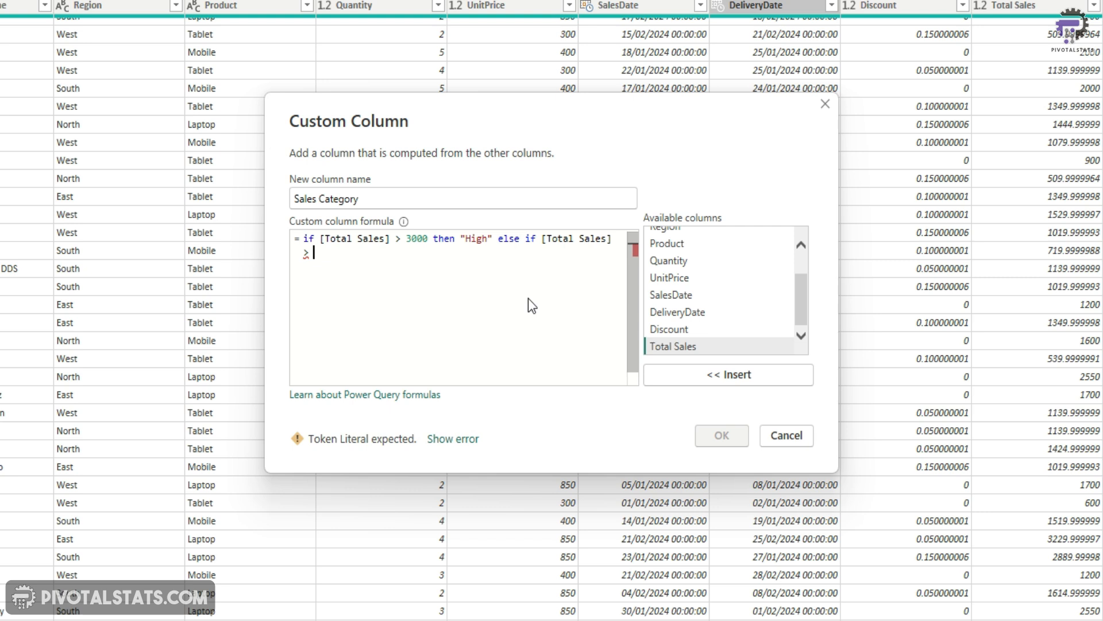
pyautogui.write(' then "Medium" els')
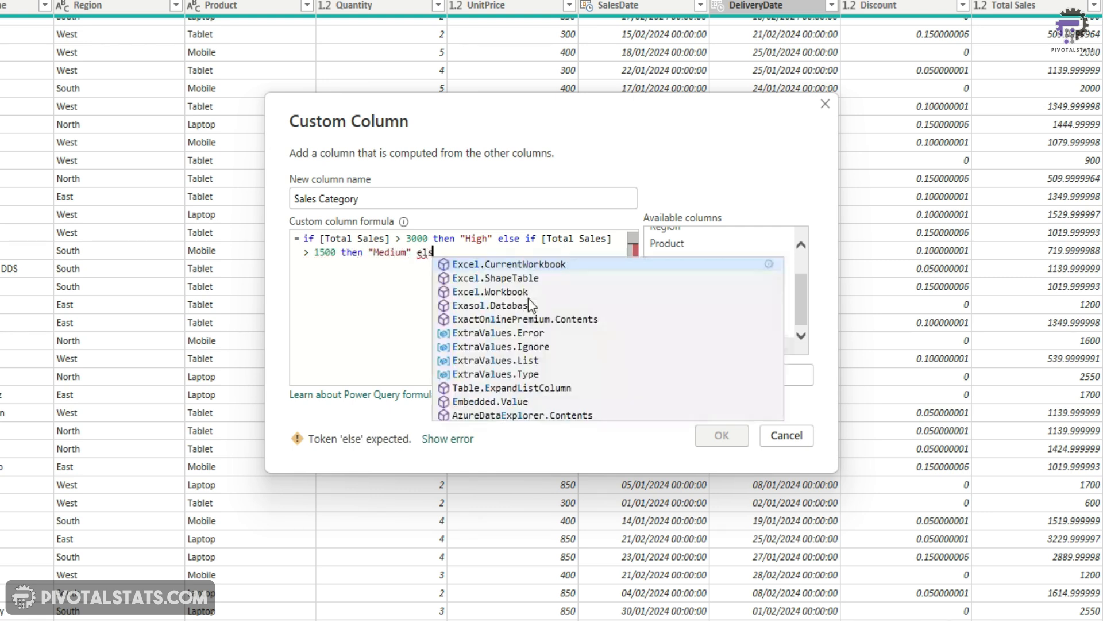
pyautogui.write('e "Low"')
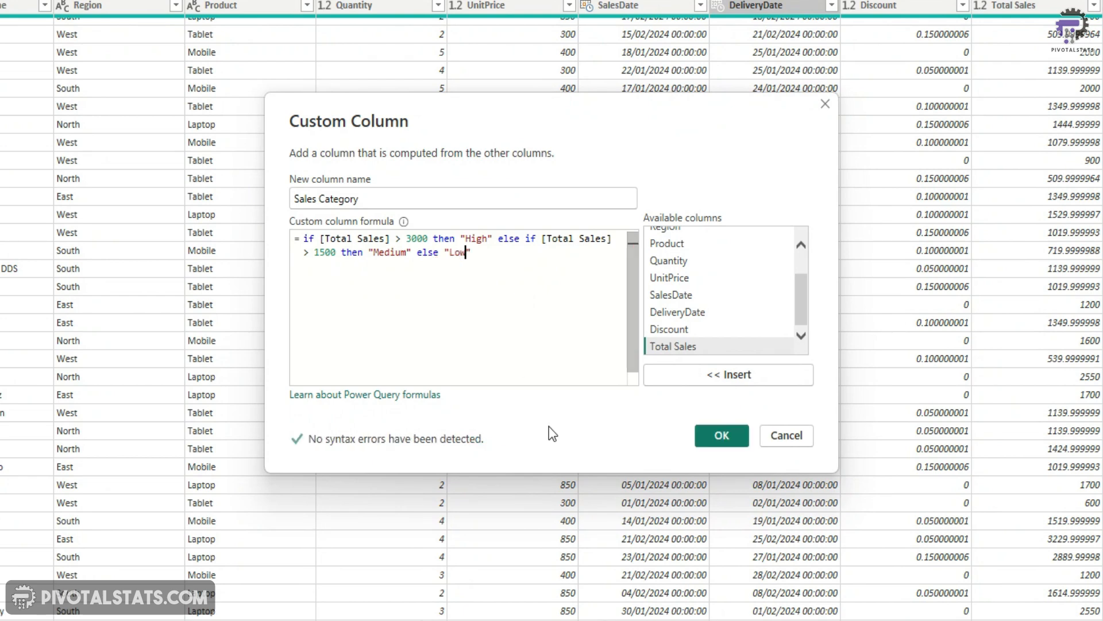
pyautogui.click(708, 434)
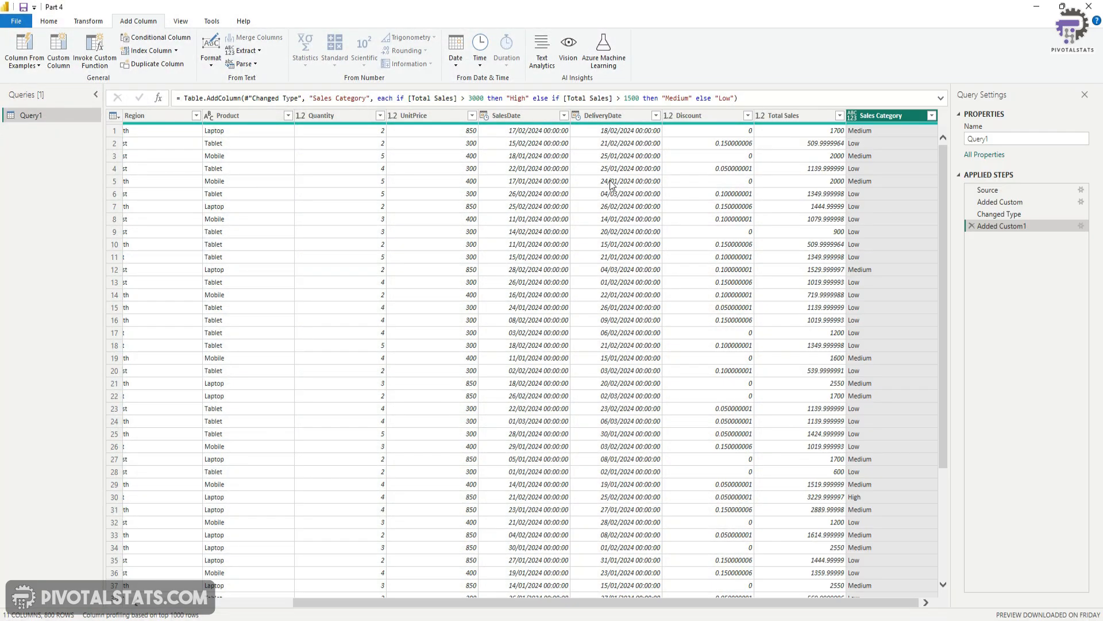
# Step: Begin a further custom column in Query1 and name it Delivery Time (Days)
pyautogui.click(58, 51)
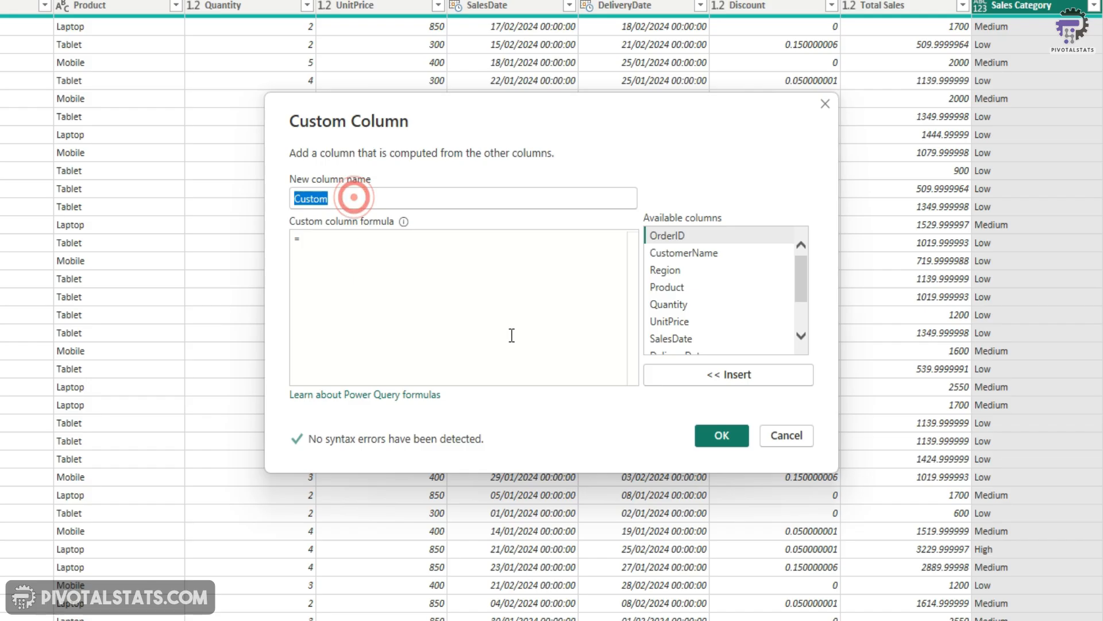
pyautogui.write('Delivery Time (Days)')
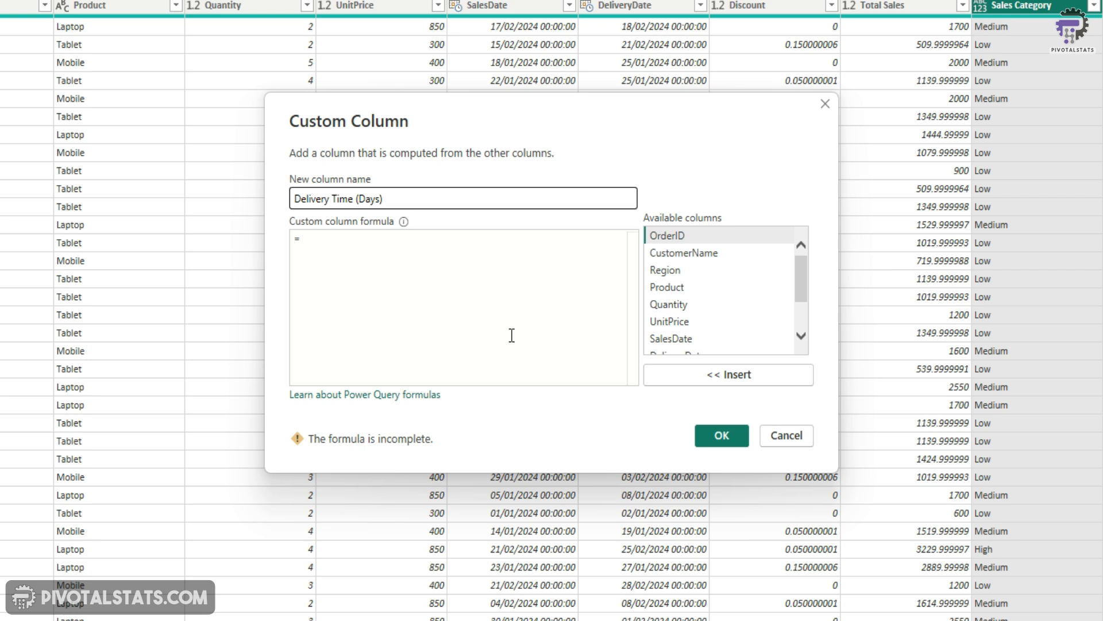
pyautogui.click(512, 335)
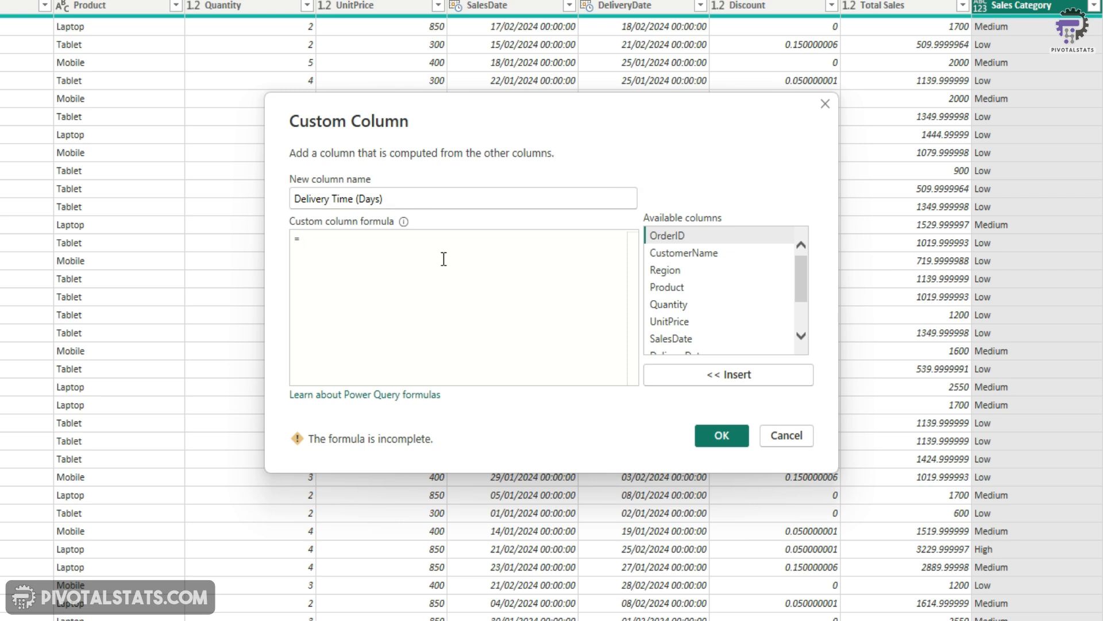
# Step: Create the Delivery Time (Days) column with the formula Duration.Days([DeliveryDate] - [SalesDate])
pyautogui.write('Duration.')
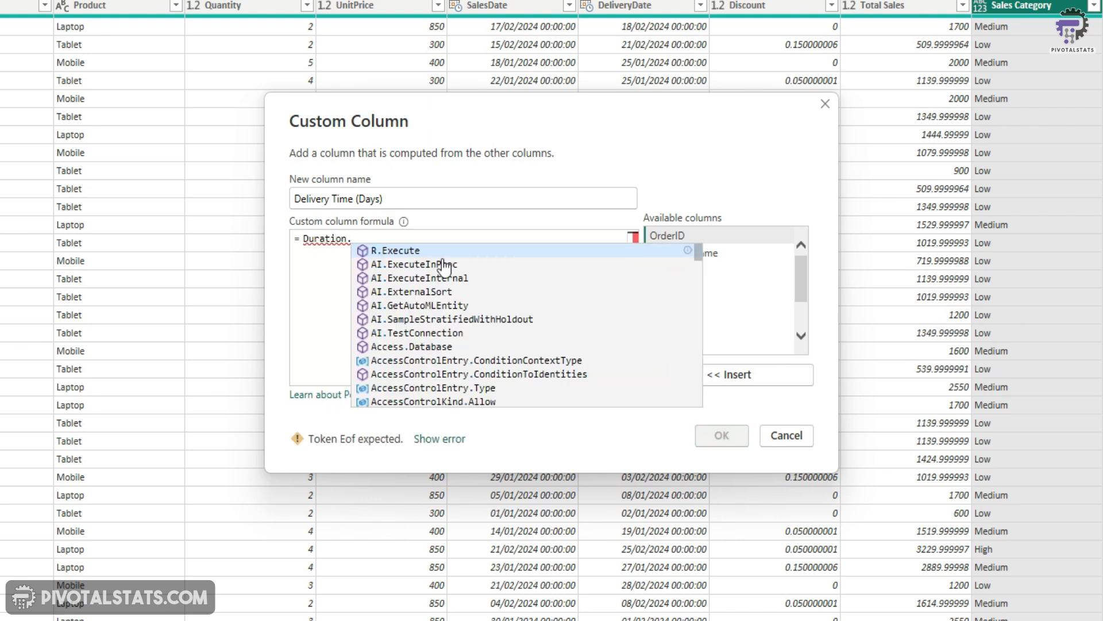
pyautogui.press('BackSpace')
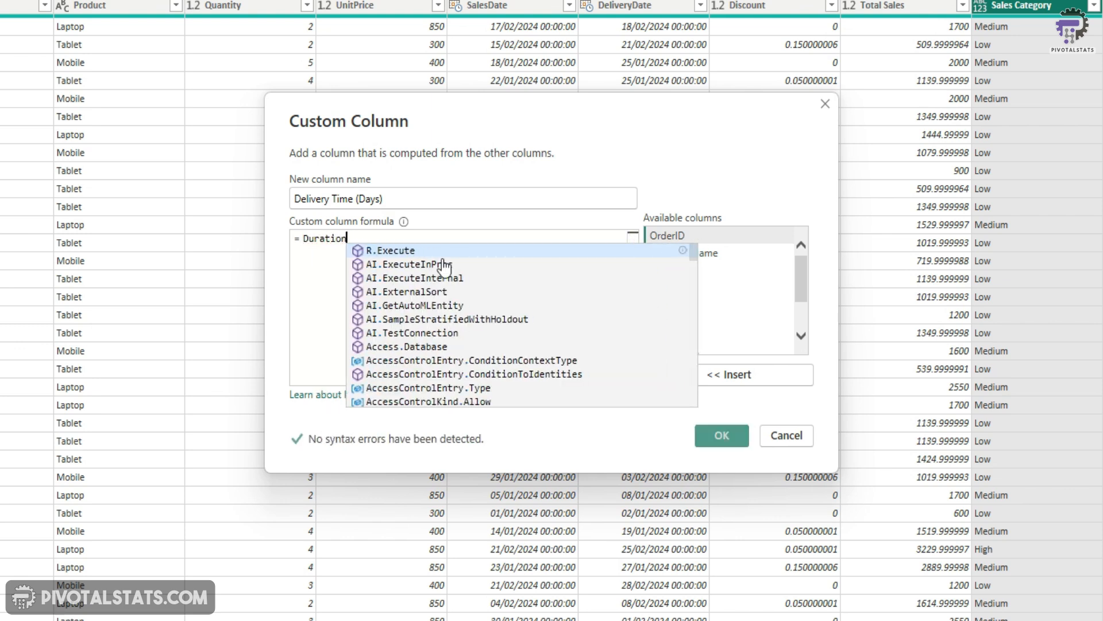
pyautogui.write('.Days(')
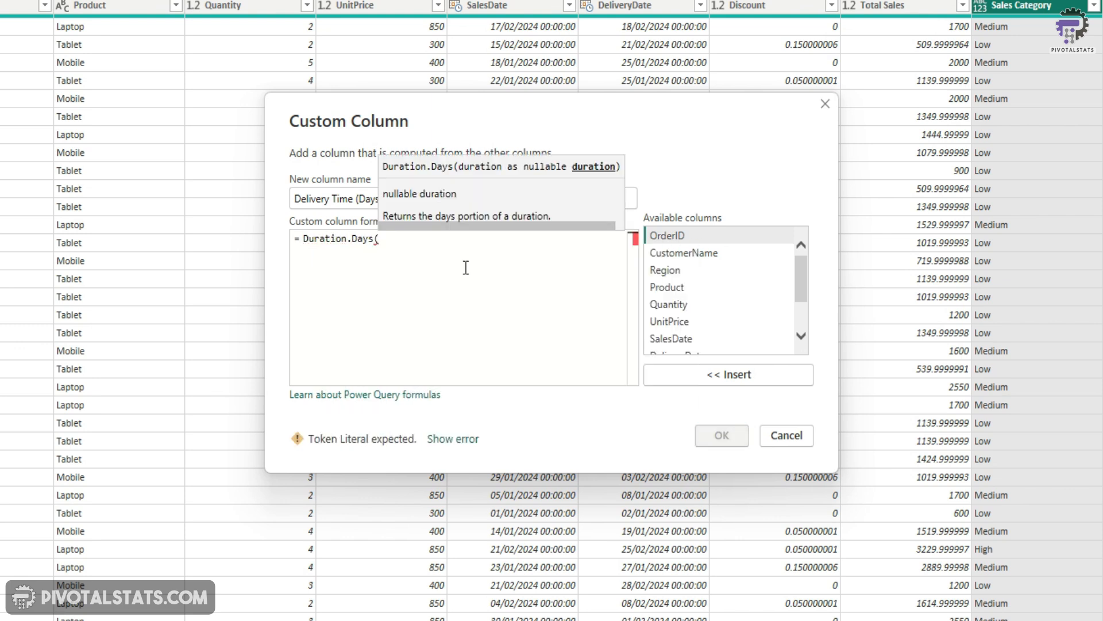
pyautogui.scroll(-2, 690, 310)
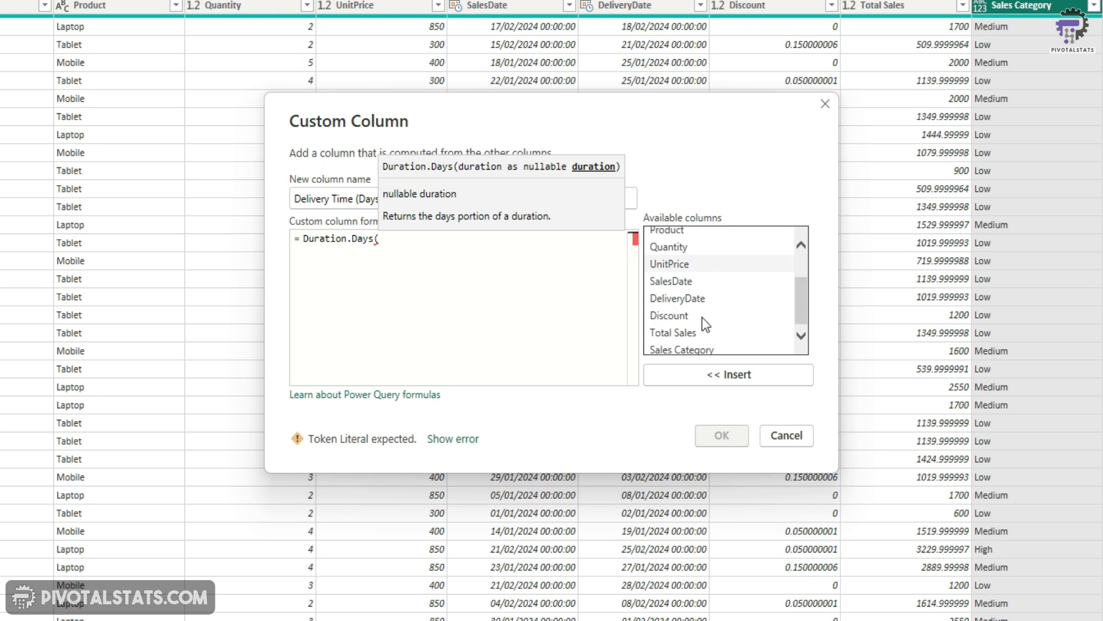
pyautogui.doubleClick(698, 304)
pyautogui.write('-')
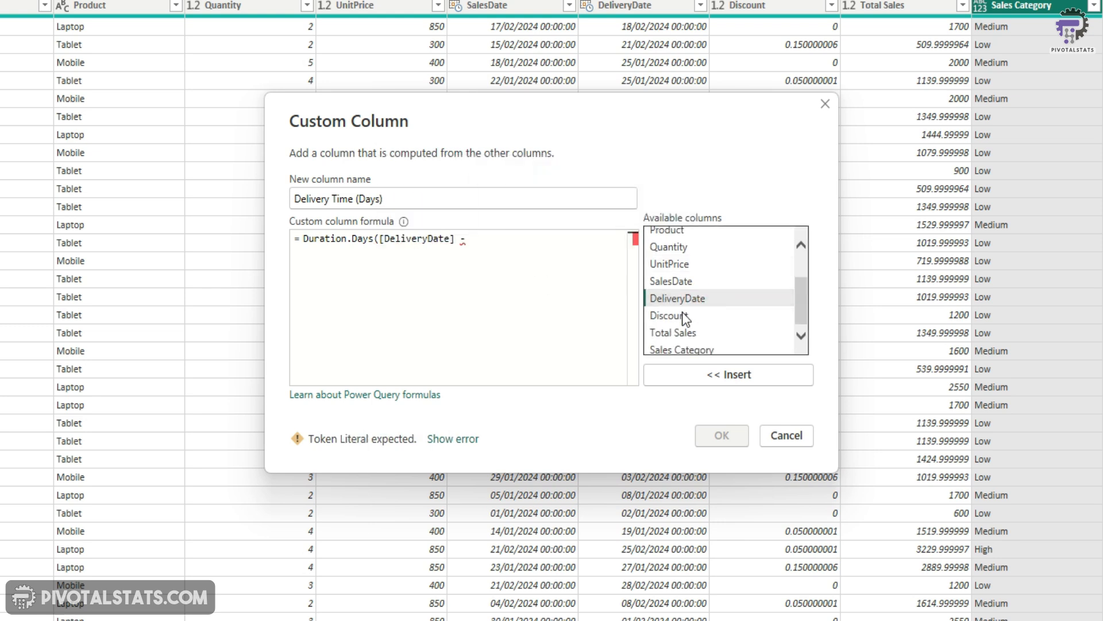
pyautogui.doubleClick(698, 277)
pyautogui.write(')')
pyautogui.click(722, 435)
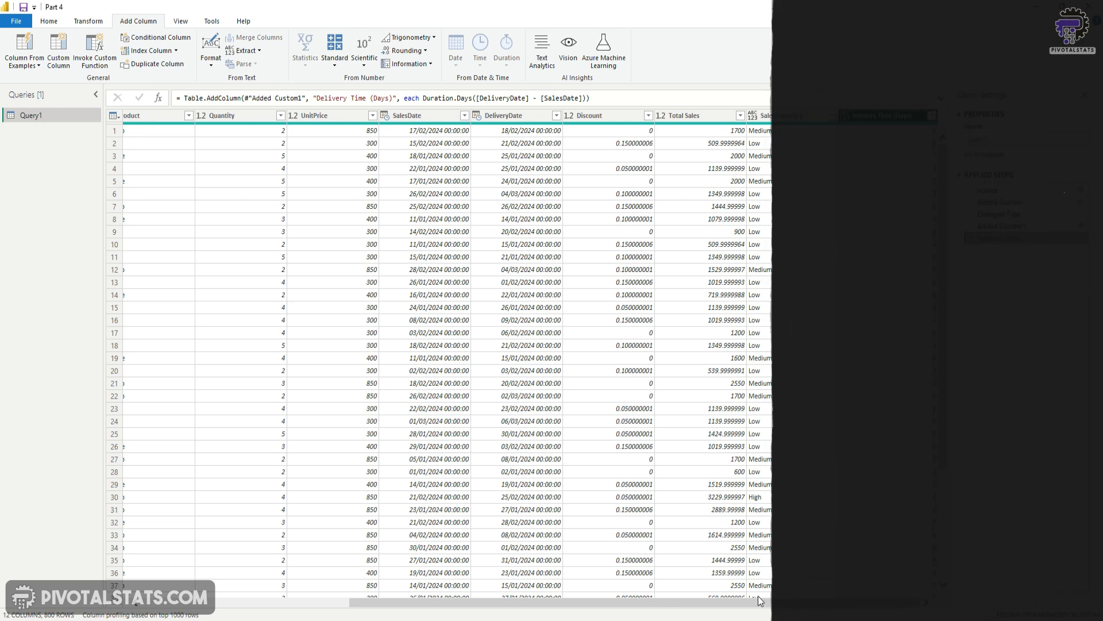
# Step: Begin another custom column in Query1 and name it Customer Location
pyautogui.moveTo(756, 601); pyautogui.dragTo(509, 613)
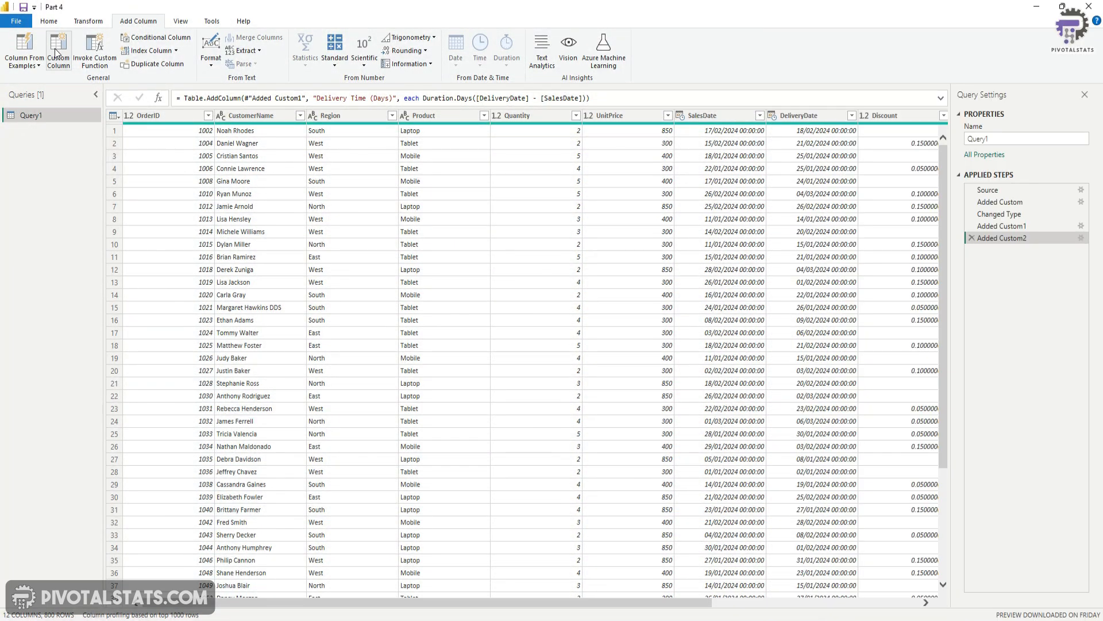
pyautogui.click(56, 50)
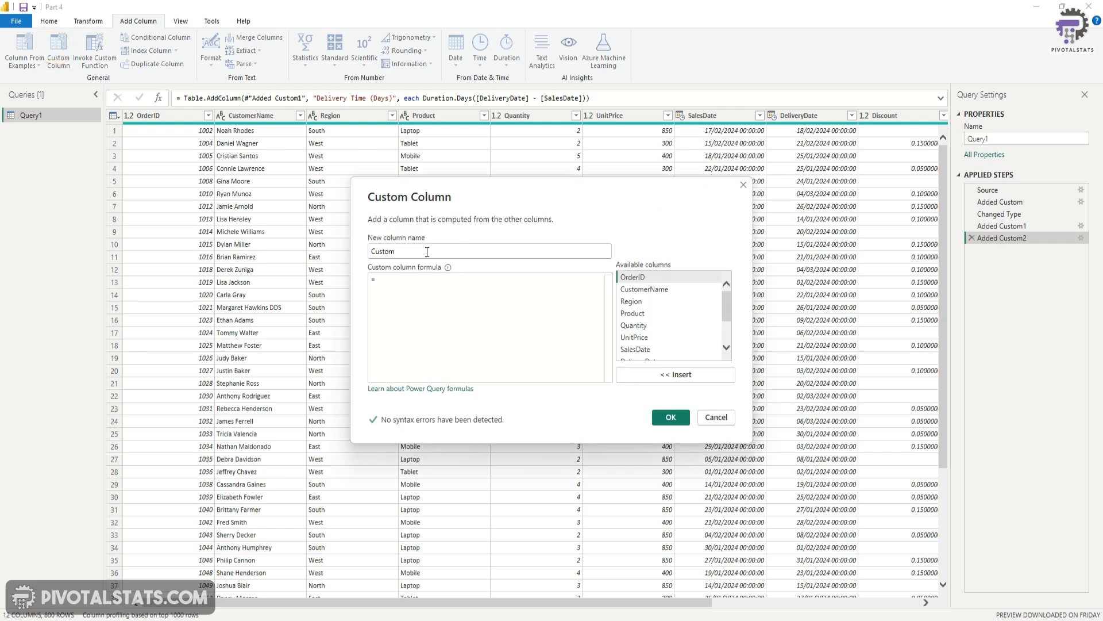
pyautogui.doubleClick(427, 251)
pyautogui.write('Customer Loca')
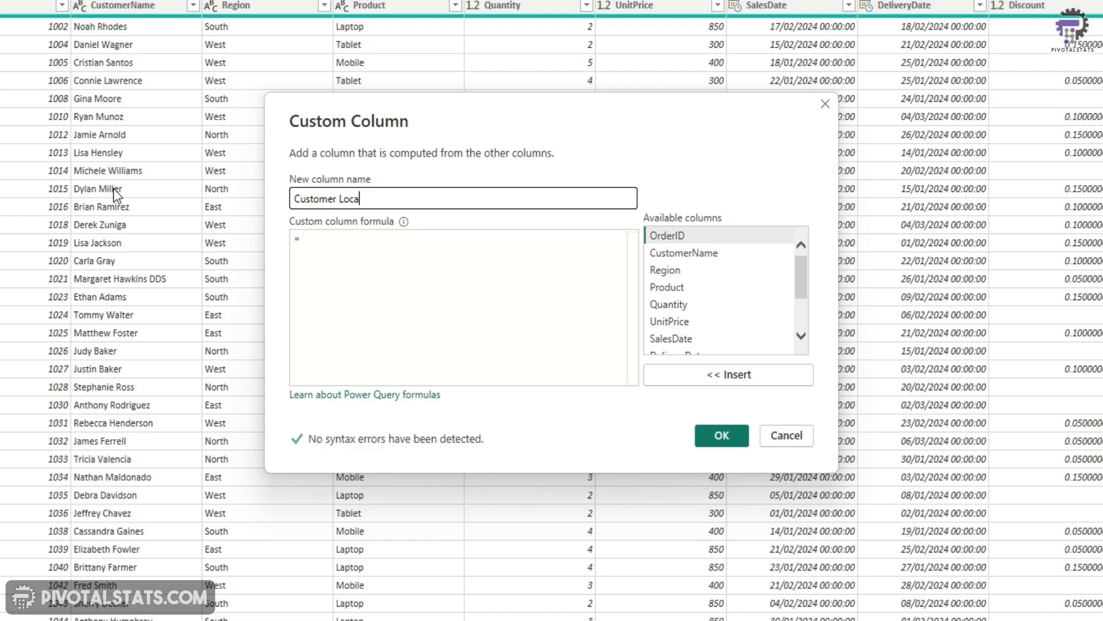
pyautogui.write('tion')
pyautogui.click(360, 256)
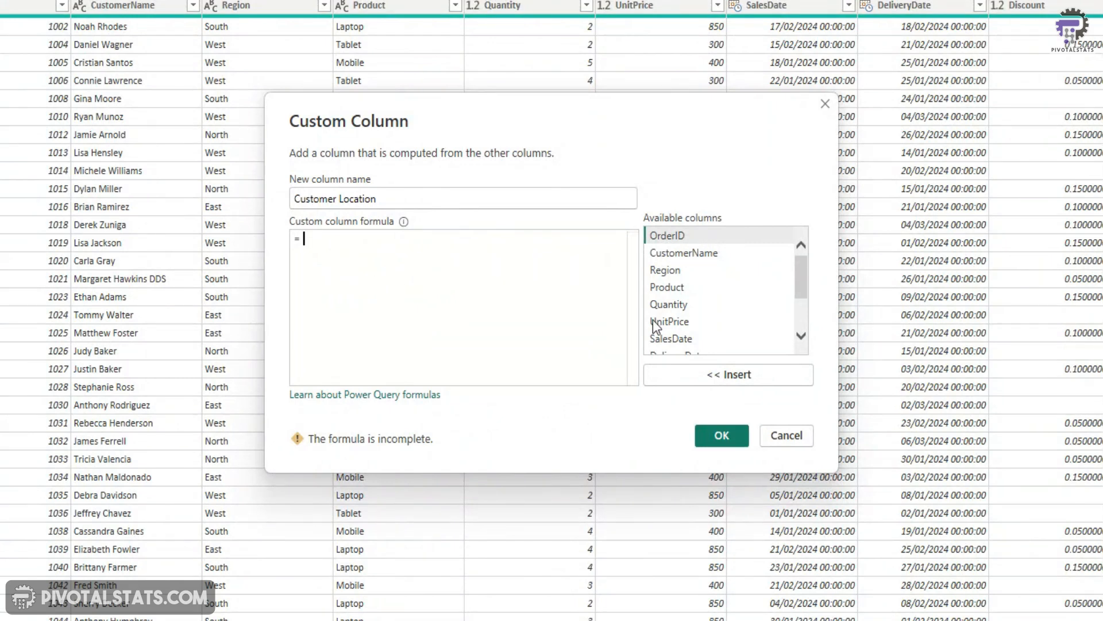
# Step: Create the Customer Location column with the formula [CustomerName] & " (" & [Region] & ")"
pyautogui.doubleClick(710, 253)
pyautogui.write('&')
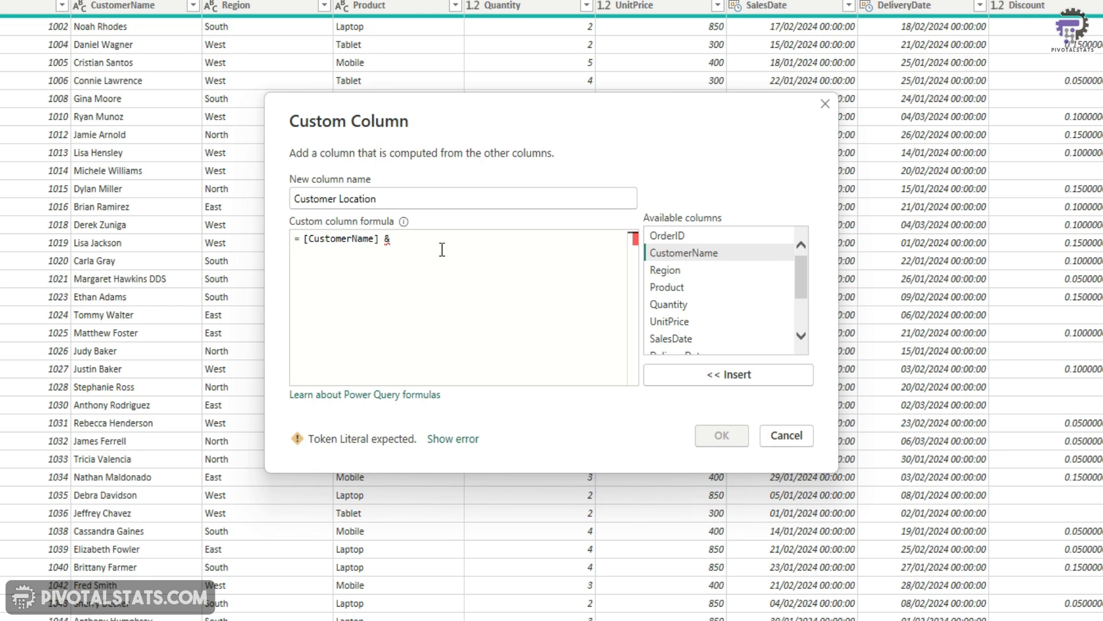
pyautogui.write('" ("')
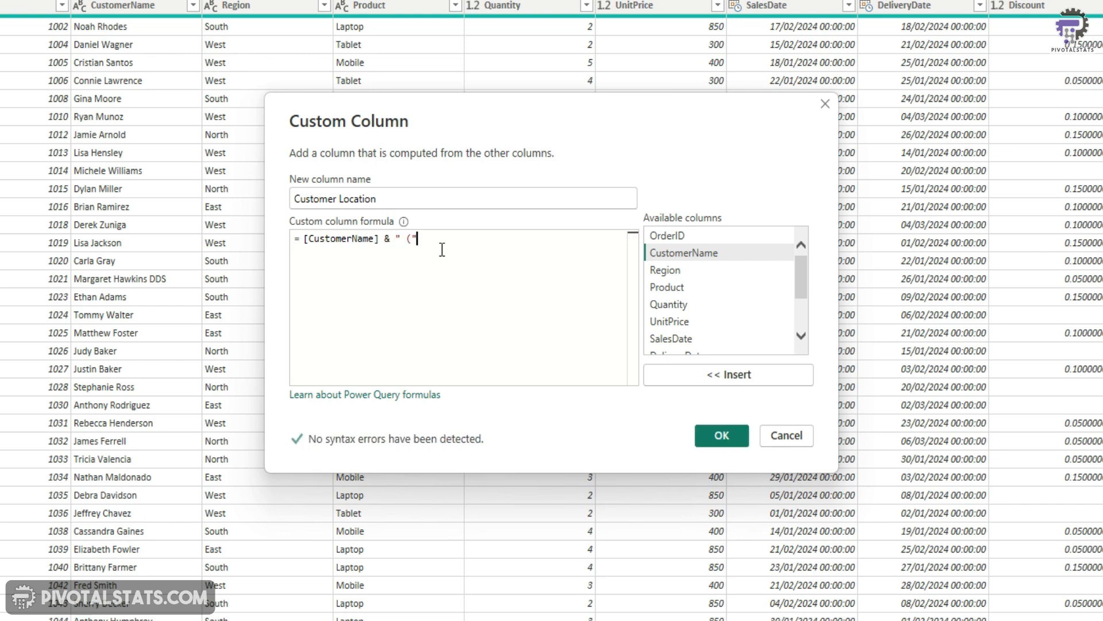
pyautogui.moveTo(424, 239); pyautogui.dragTo(390, 239)
pyautogui.click(425, 239)
pyautogui.write('&')
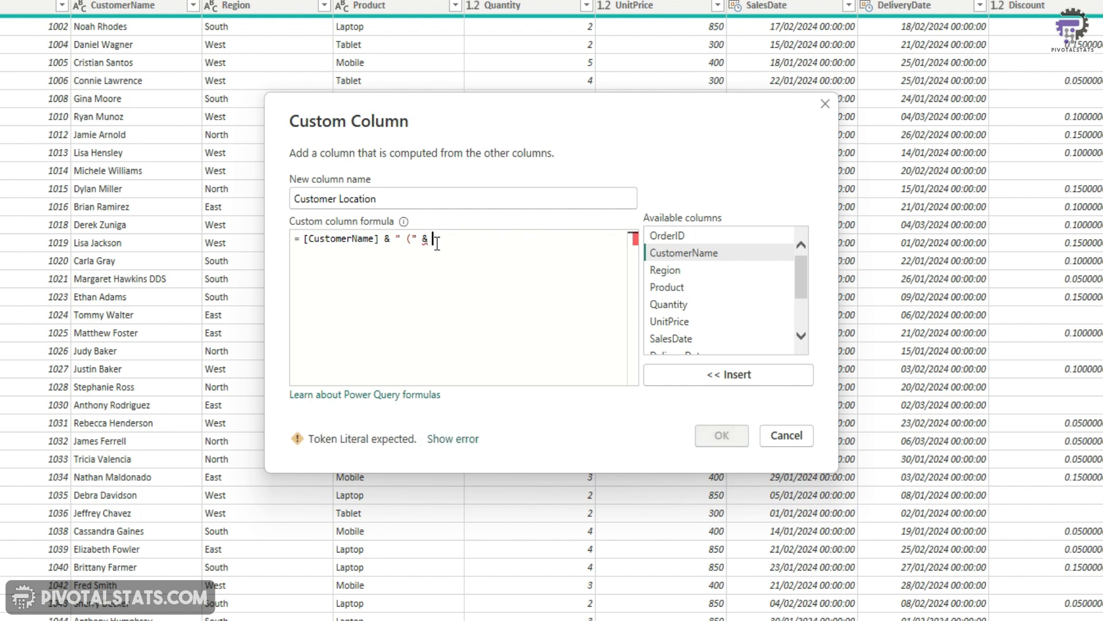
pyautogui.doubleClick(698, 271)
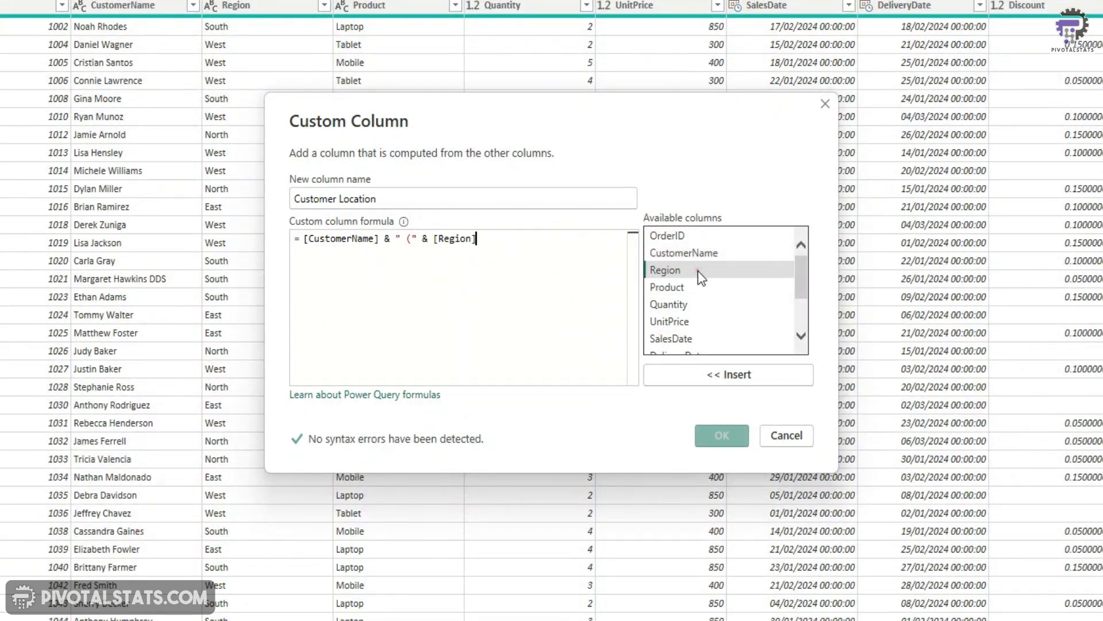
pyautogui.write('& ')
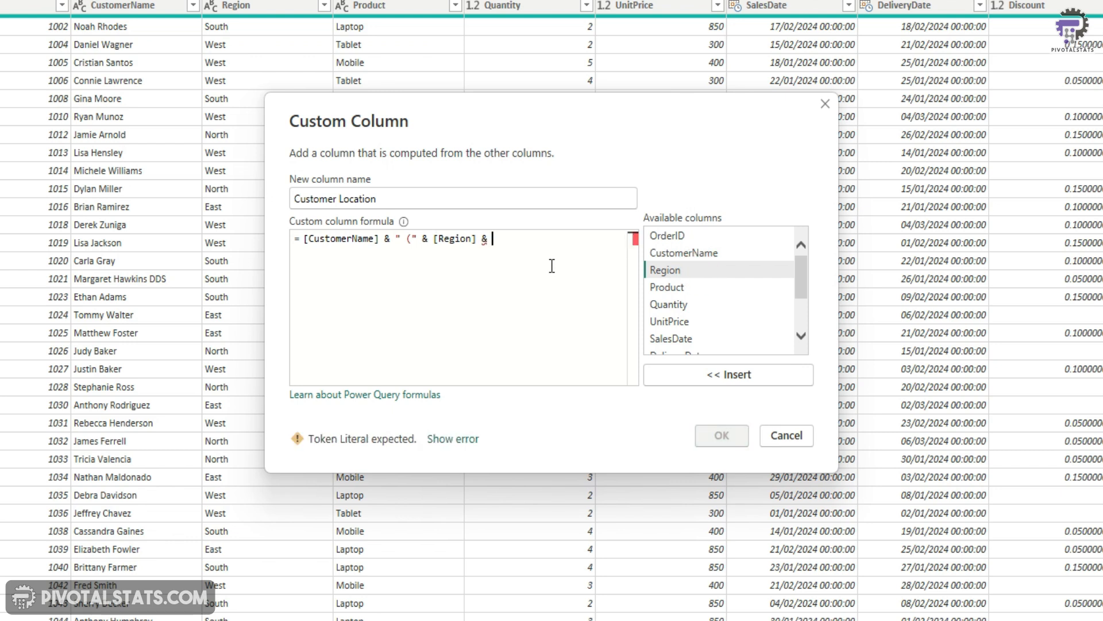
pyautogui.write('")')
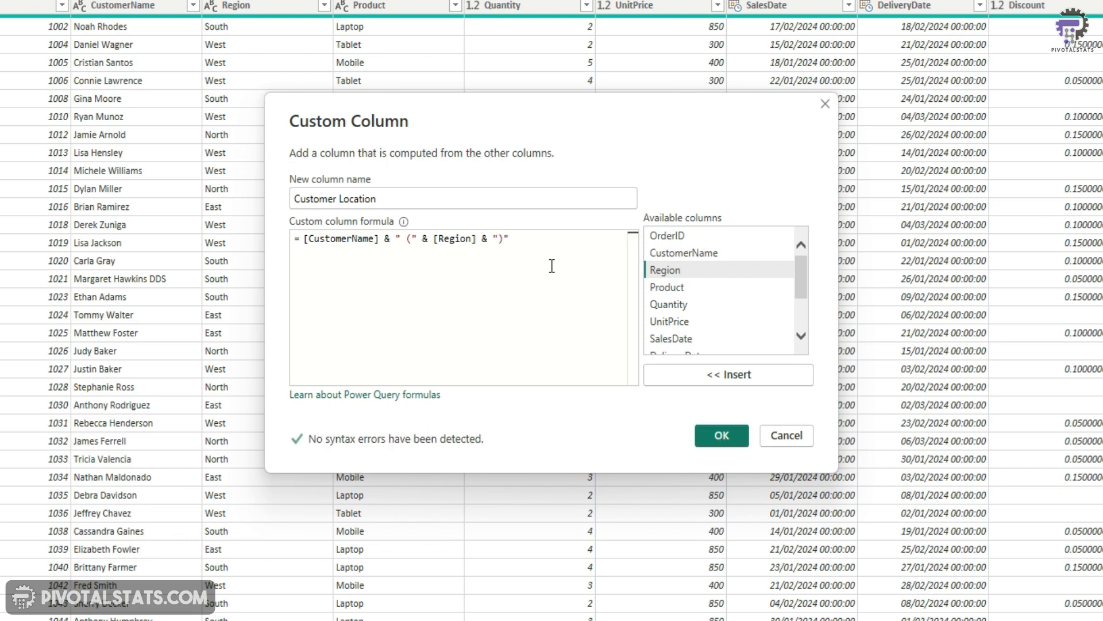
pyautogui.click(721, 435)
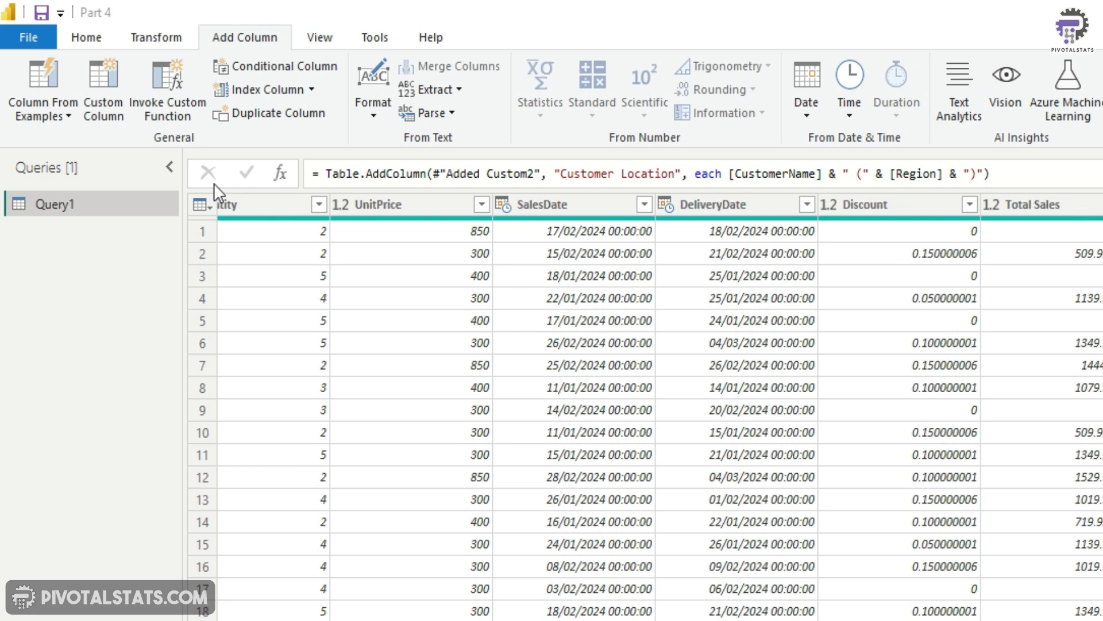
# Step: Begin a conditional column in Query1 and name it Region Priority
pyautogui.click(260, 70)
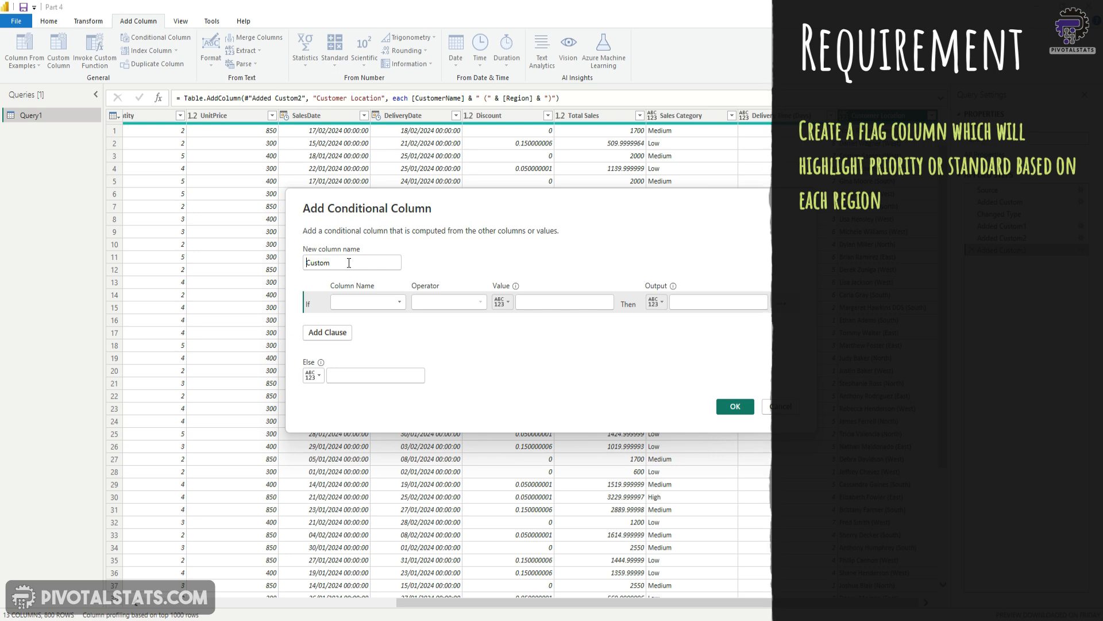
pyautogui.doubleClick(349, 263)
pyautogui.write('Region ')
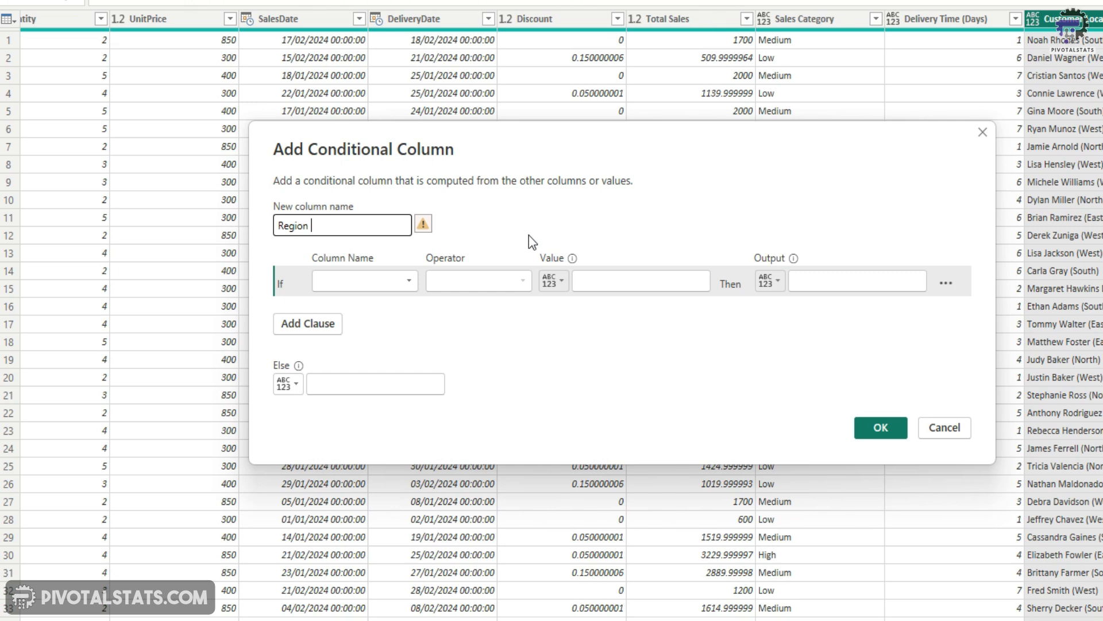
pyautogui.write('Priority')
# Step: Define the first condition so that Region equals West outputs Priority
pyautogui.click(409, 282)
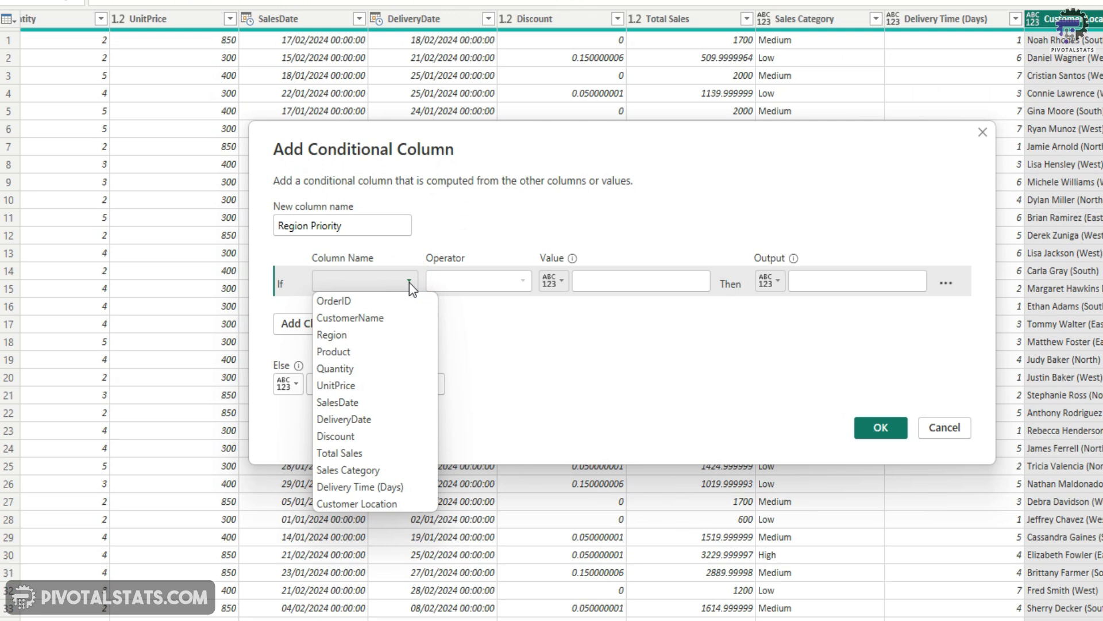
pyautogui.click(359, 333)
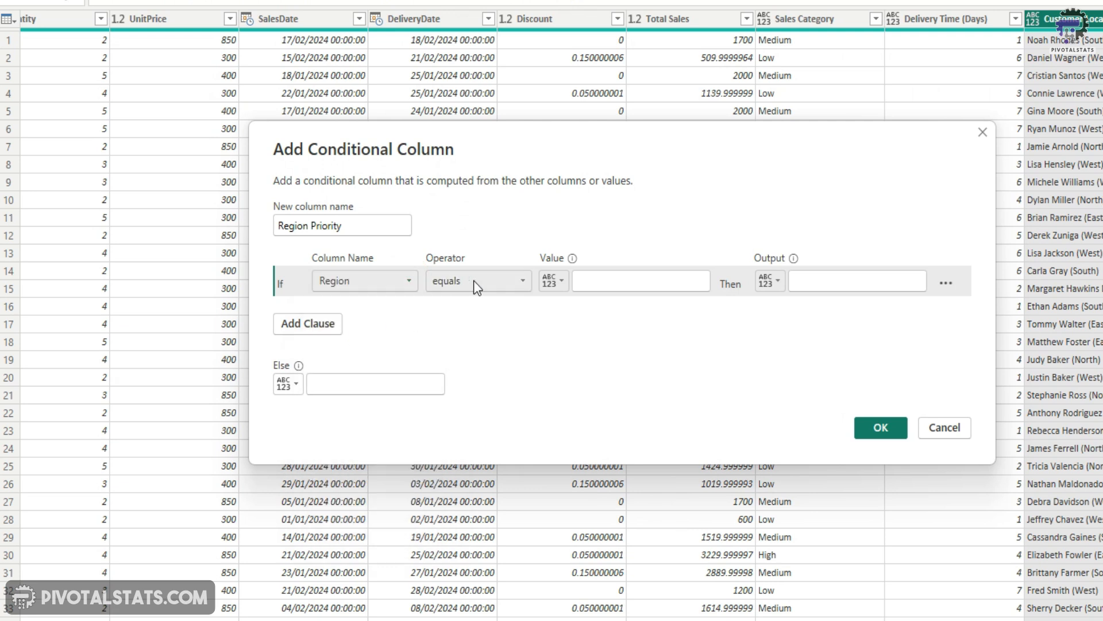
pyautogui.click(504, 281)
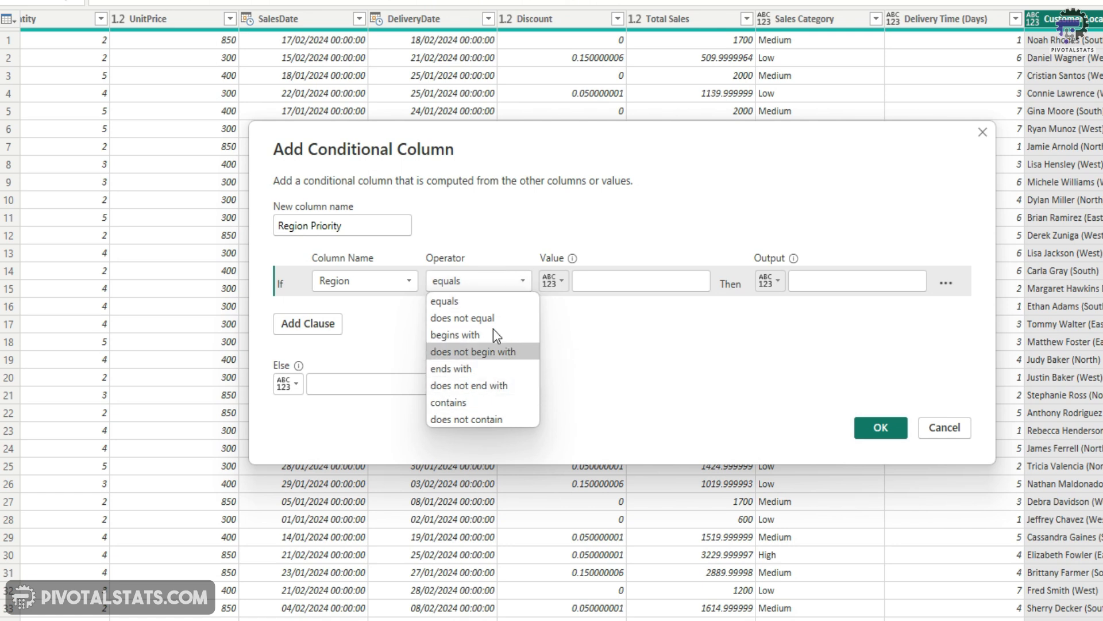
pyautogui.click(493, 302)
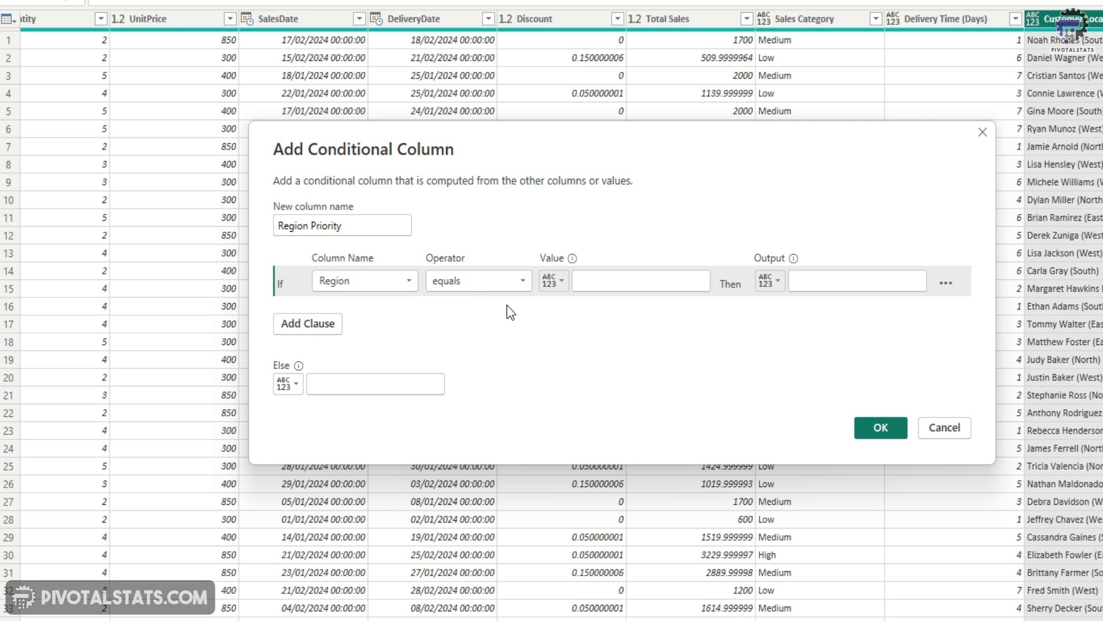
pyautogui.click(618, 282)
pyautogui.write('West')
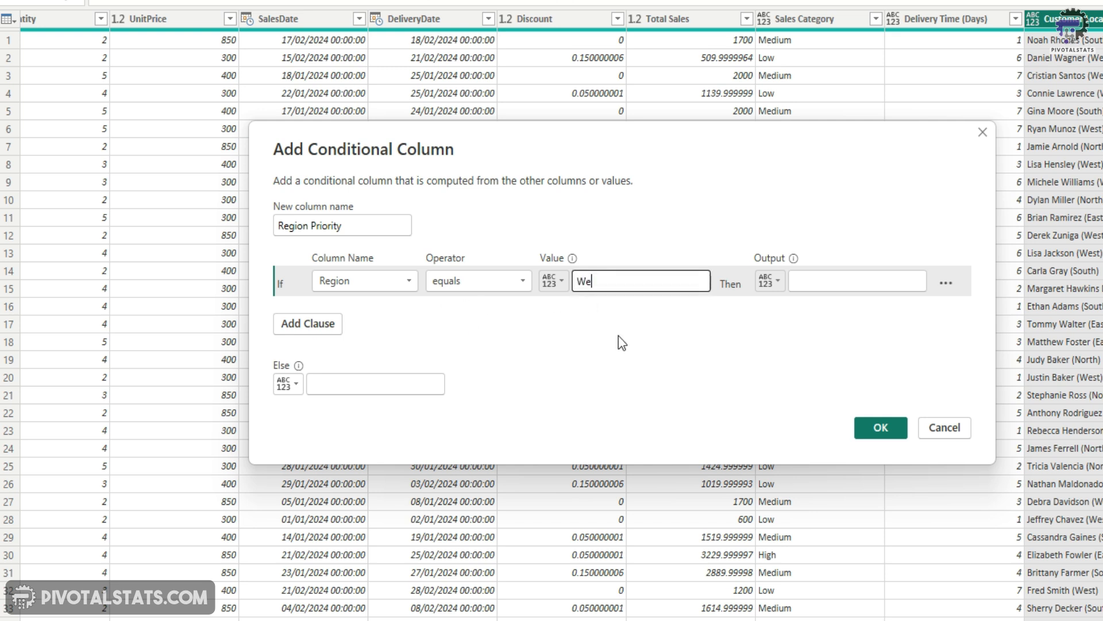
pyautogui.click(836, 286)
pyautogui.write('Priority')
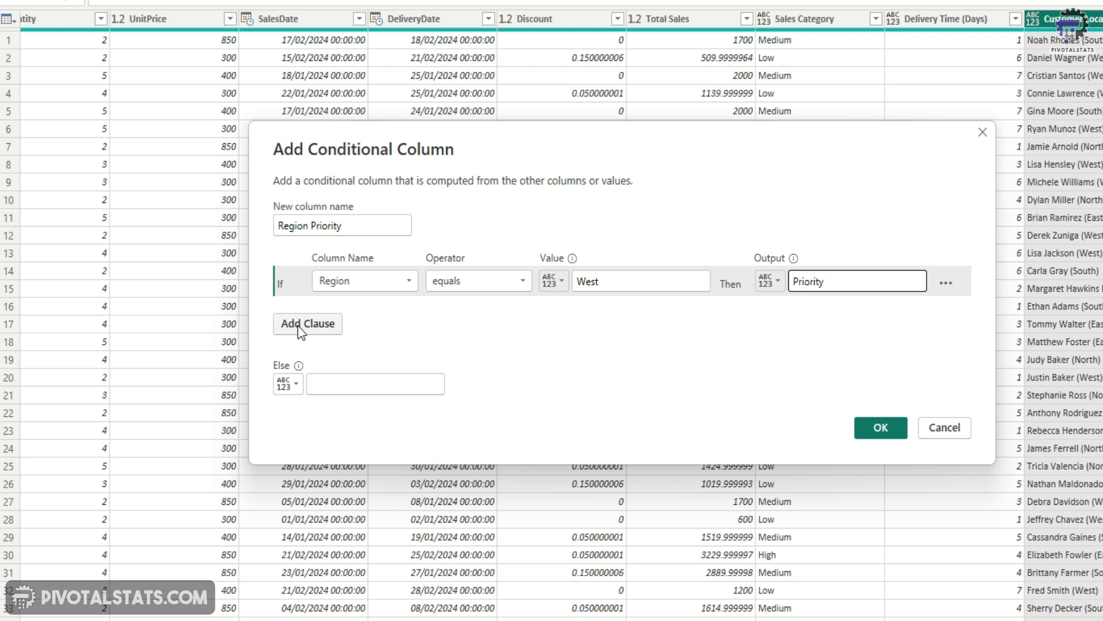
# Step: Add an else-if clause so that Region equals East outputs Standard
pyautogui.click(305, 325)
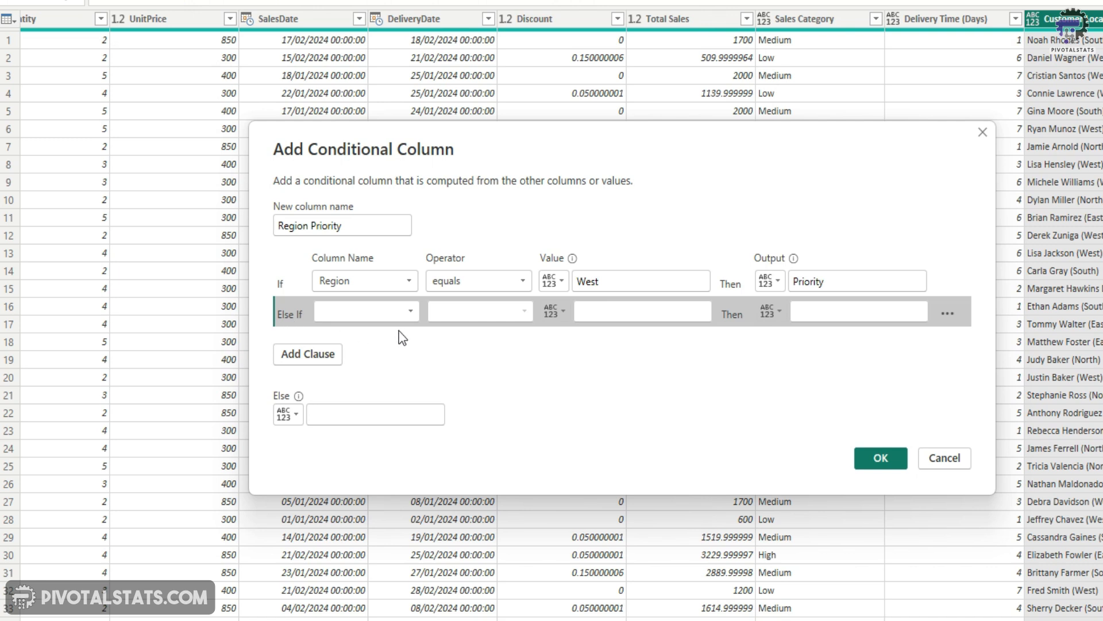
pyautogui.click(382, 311)
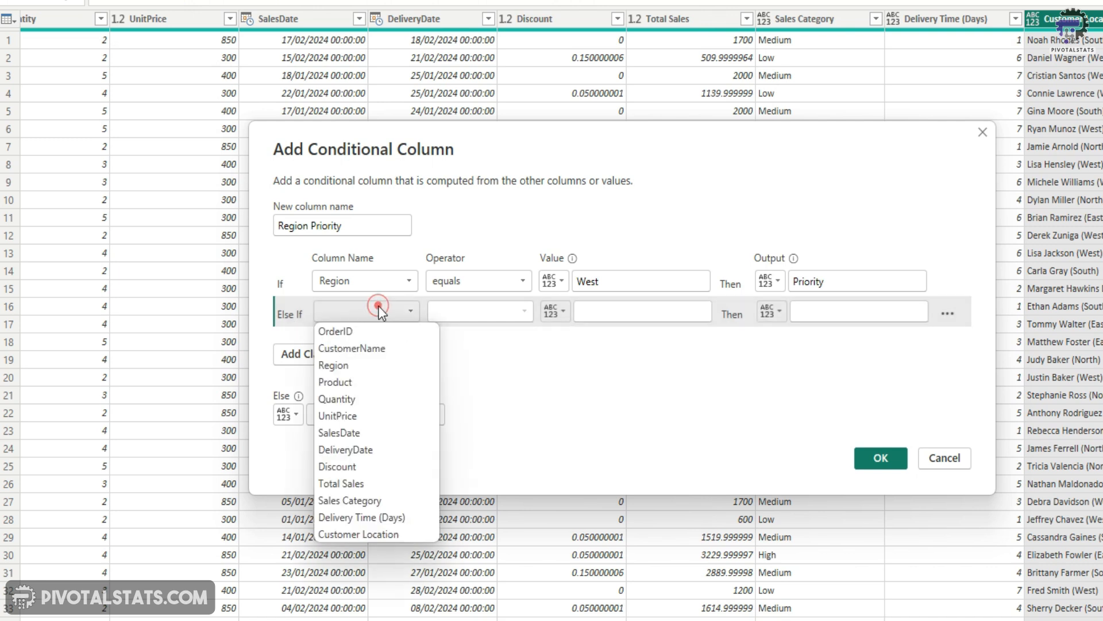
pyautogui.click(357, 367)
pyautogui.click(617, 313)
pyautogui.write('East')
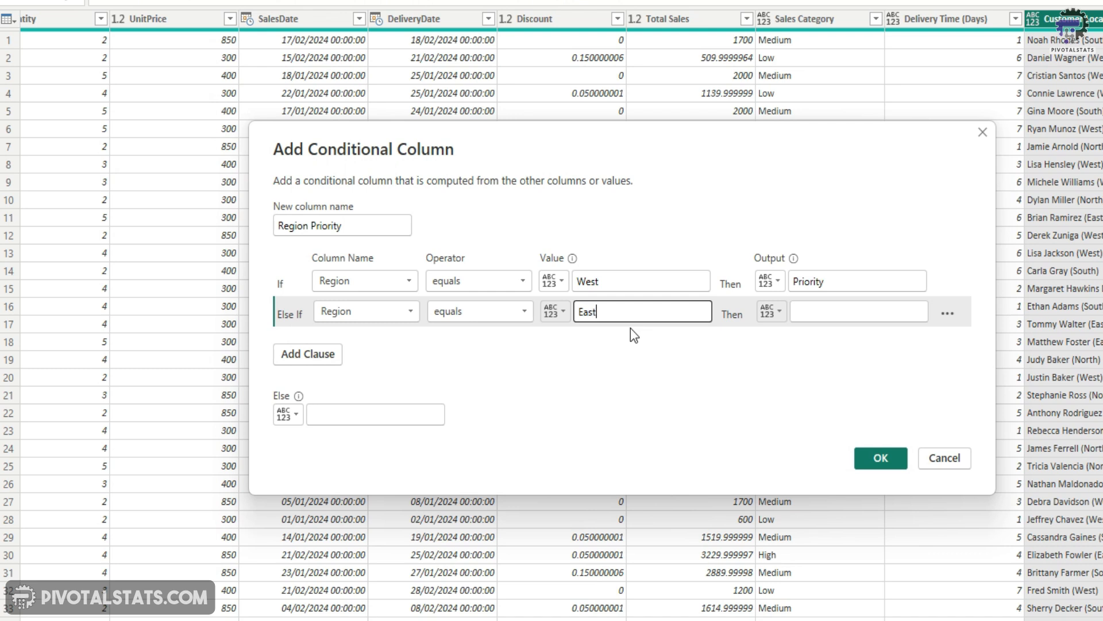
pyautogui.click(809, 311)
pyautogui.write('Sta')
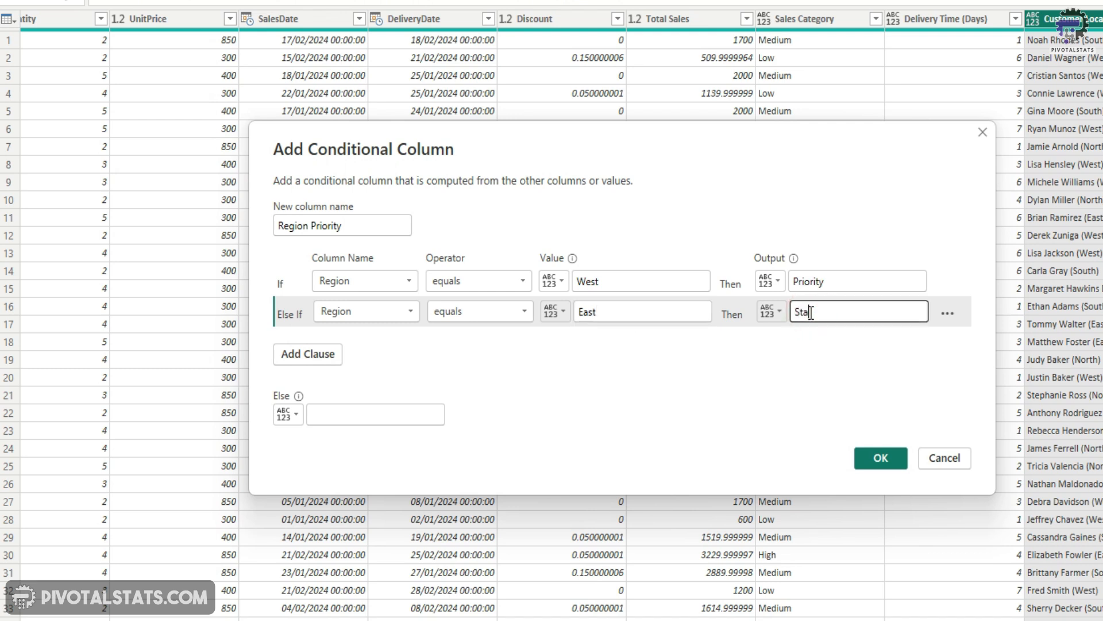
pyautogui.write('ndard')
# Step: Set the else output to Normal and create the Region Priority column
pyautogui.click(338, 414)
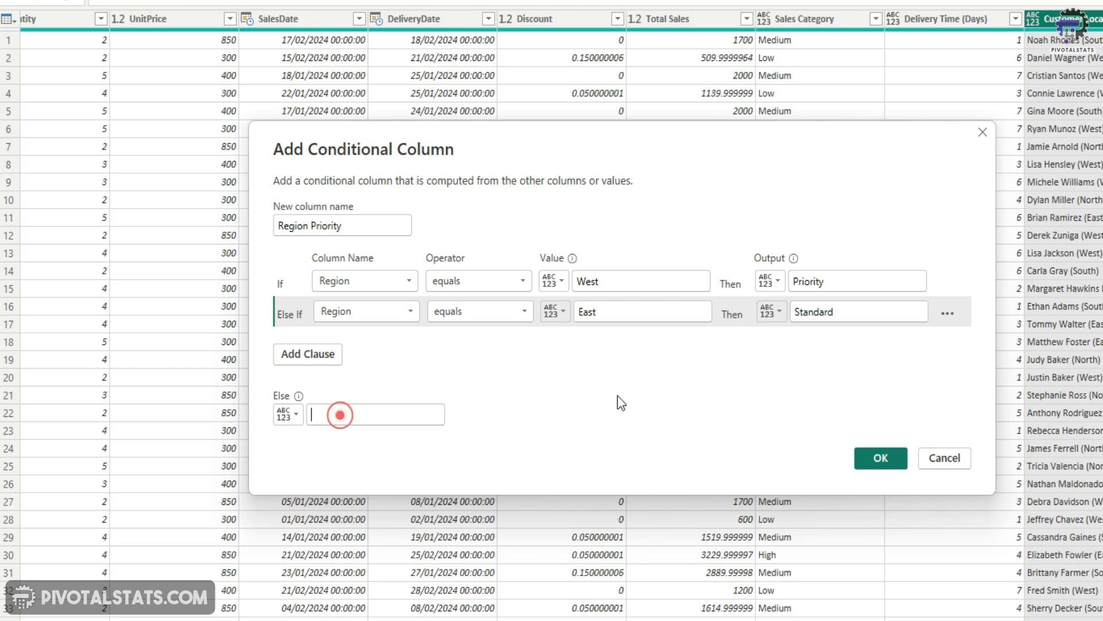
pyautogui.write('Normal')
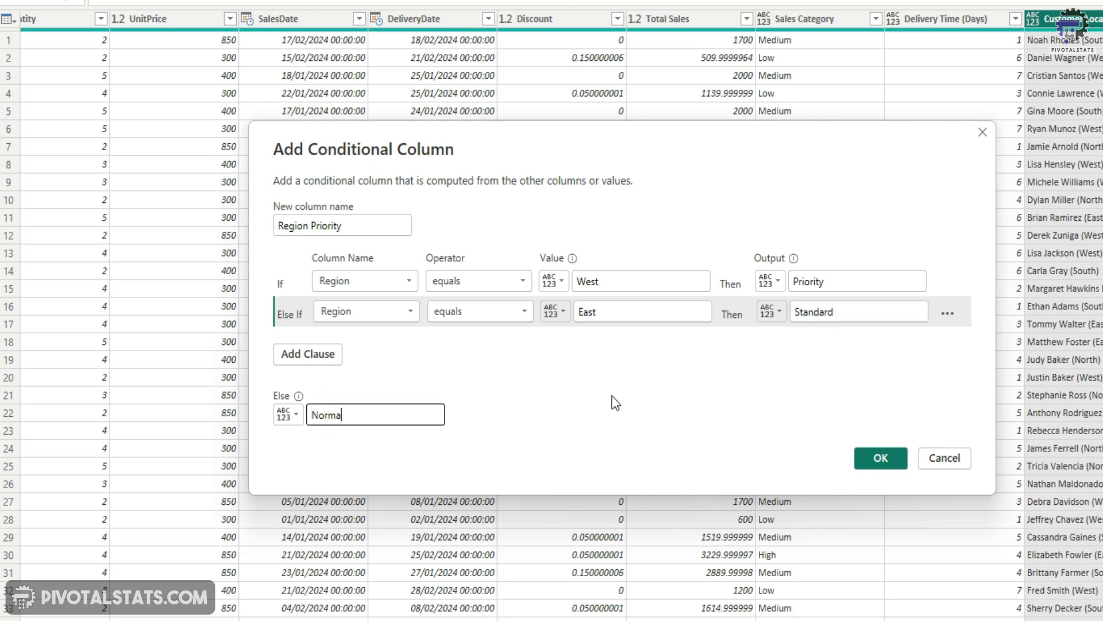
pyautogui.click(886, 452)
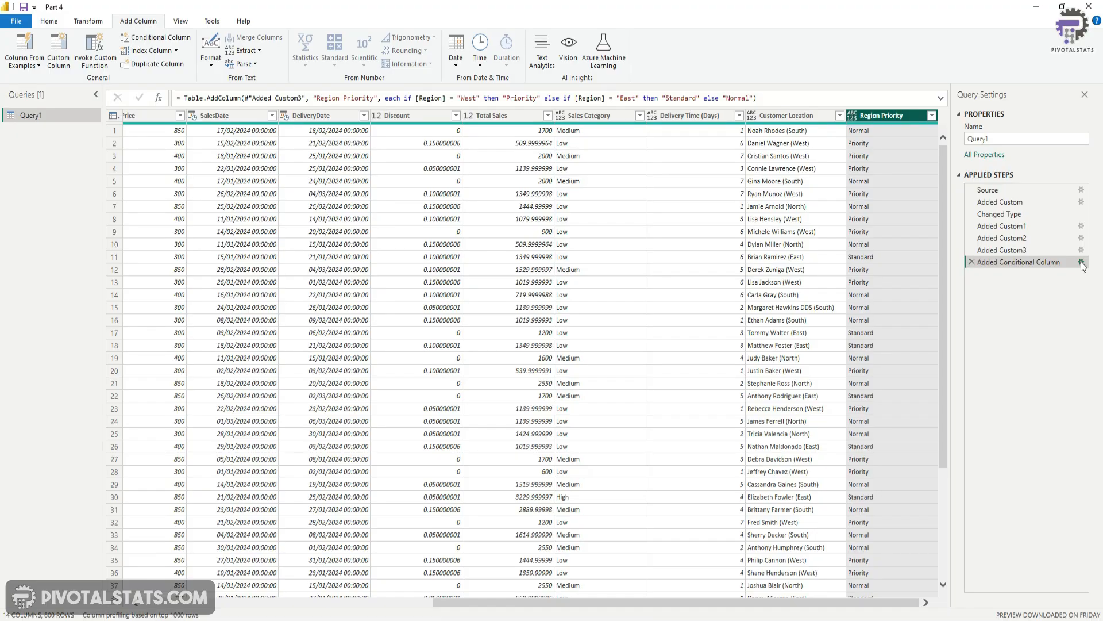
# Step: Reopen the settings of the Added Conditional Column step to review its conditions, leaving without edits
pyautogui.click(1068, 422)
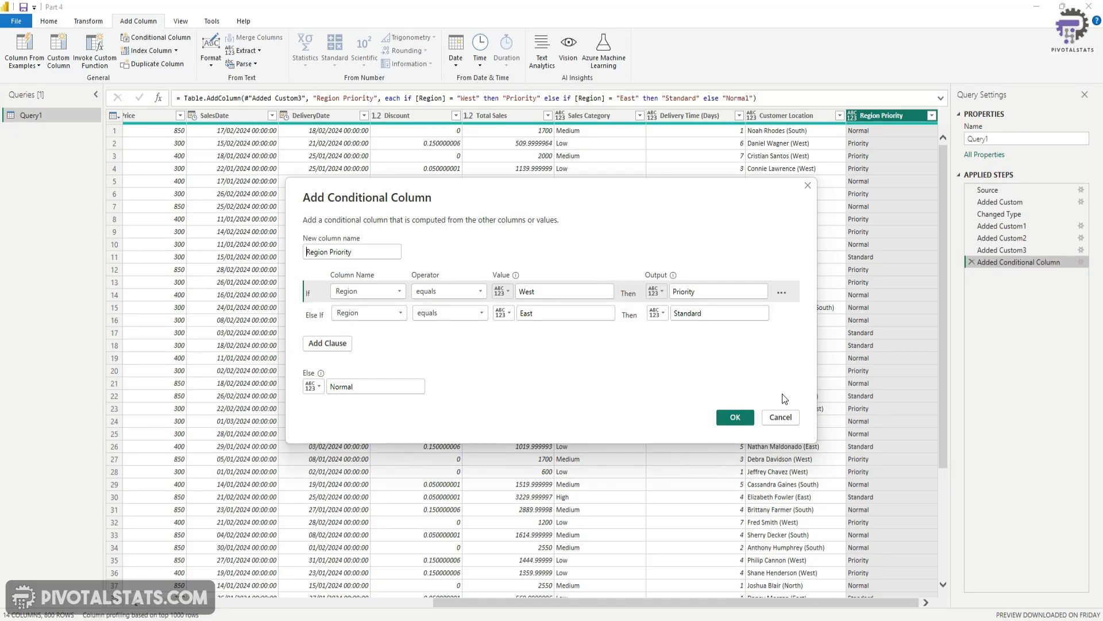
pyautogui.click(783, 417)
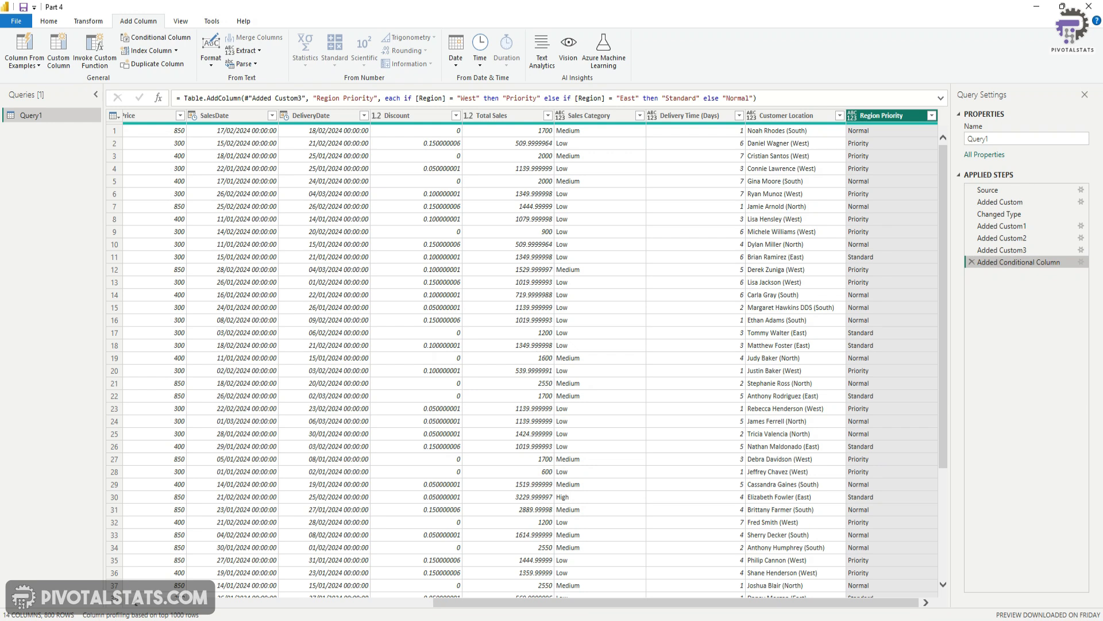
# Step: Start a new conditional column based on the Discount column and name it Discount Flag
pyautogui.click(406, 116)
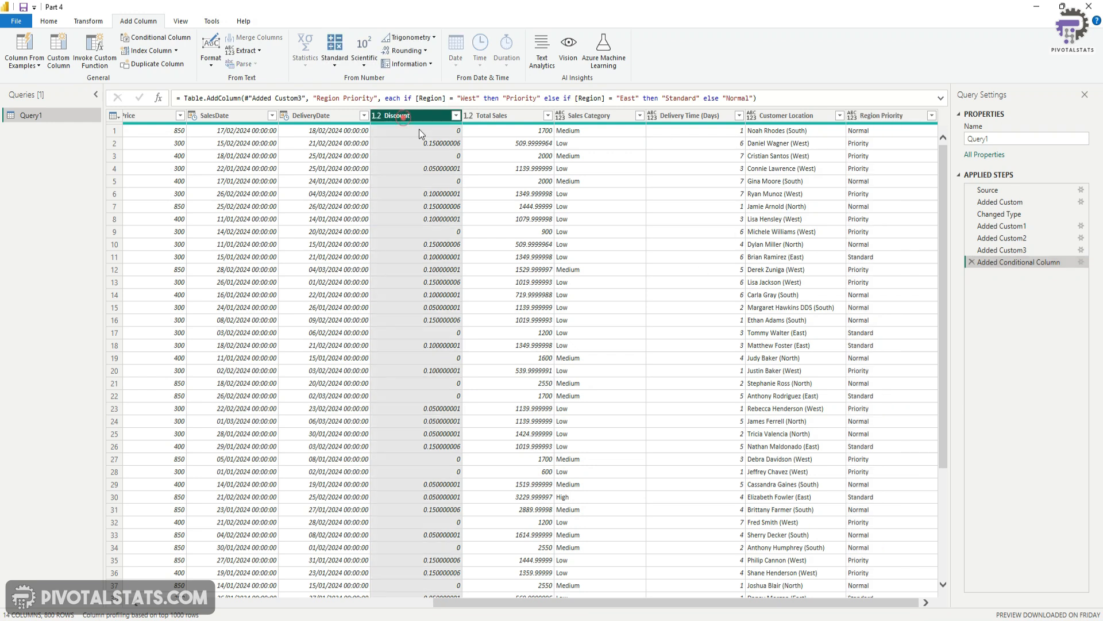
pyautogui.click(170, 38)
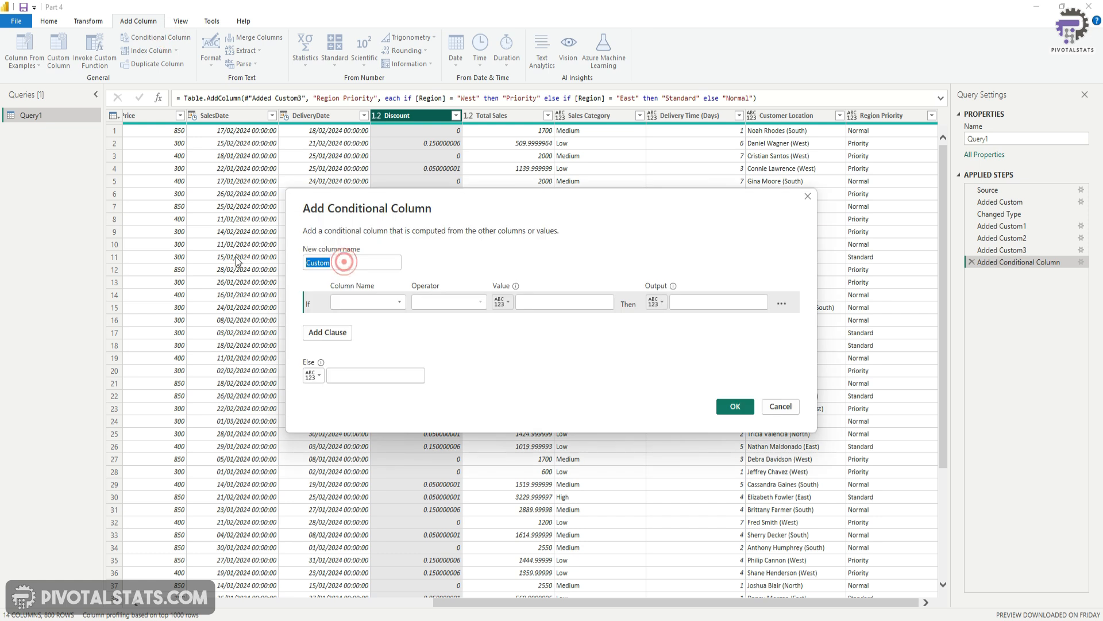
pyautogui.write('Discount Flag')
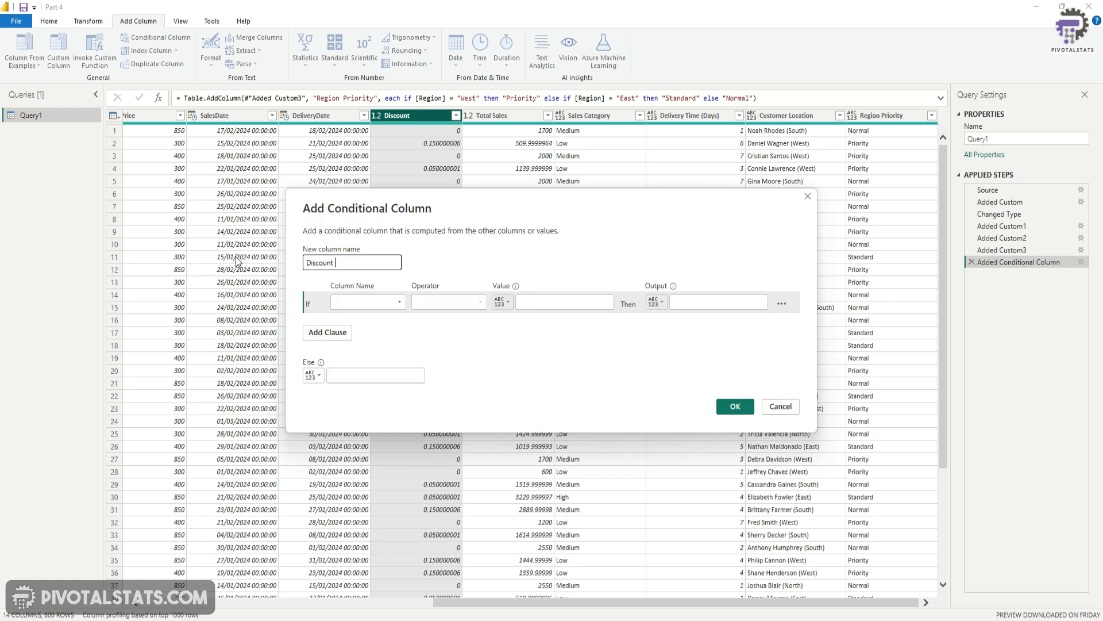
# Step: Define the condition so that Discount is greater than 0 outputs Yes
pyautogui.click(394, 302)
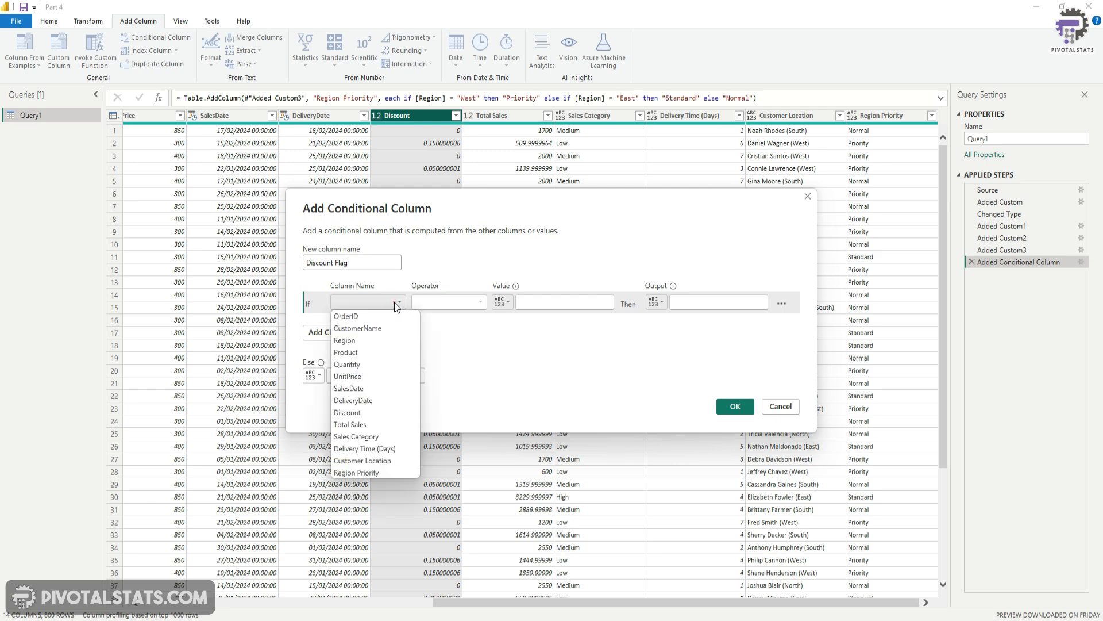
pyautogui.click(373, 440)
pyautogui.click(452, 304)
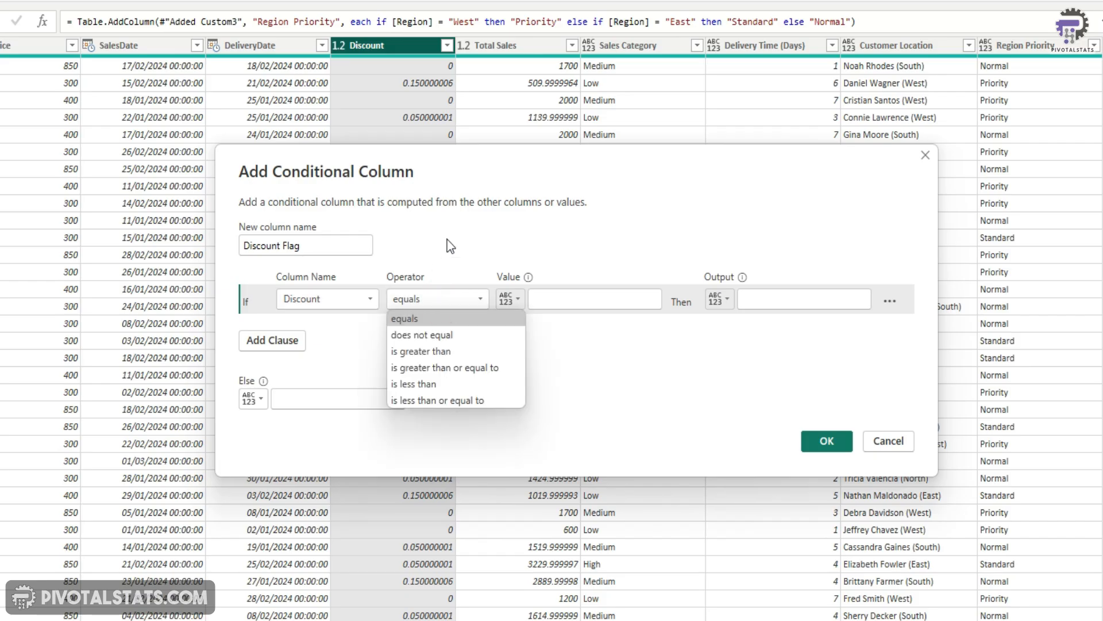
pyautogui.click(457, 350)
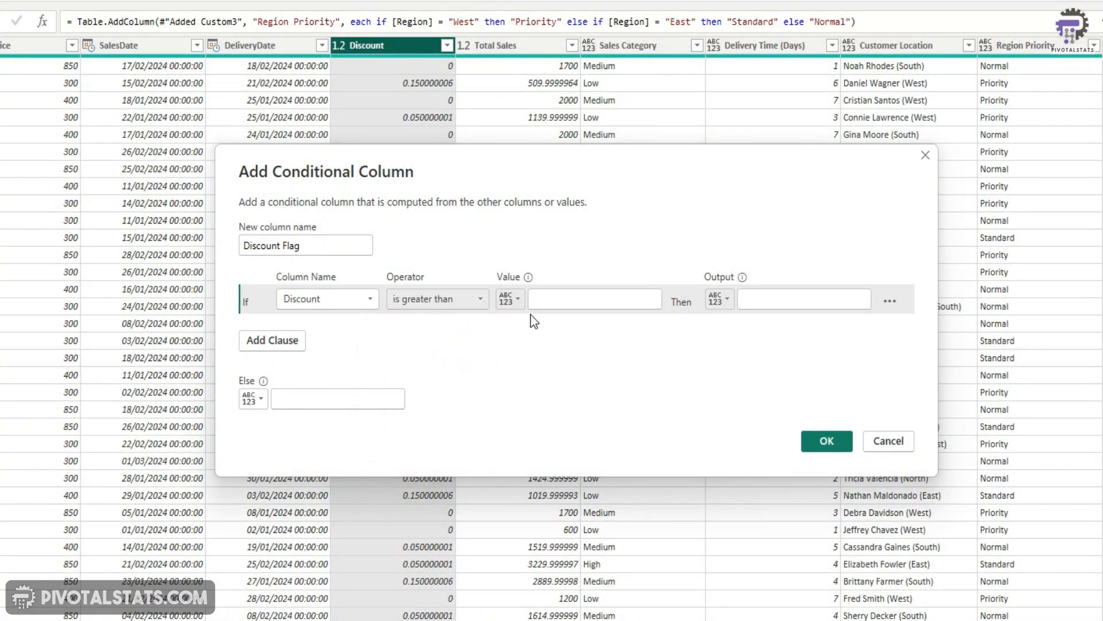
pyautogui.click(567, 299)
pyautogui.write('0')
pyautogui.click(756, 299)
pyautogui.write('Yes')
# Step: Set the else output to No and create the Discount Flag column
pyautogui.click(315, 398)
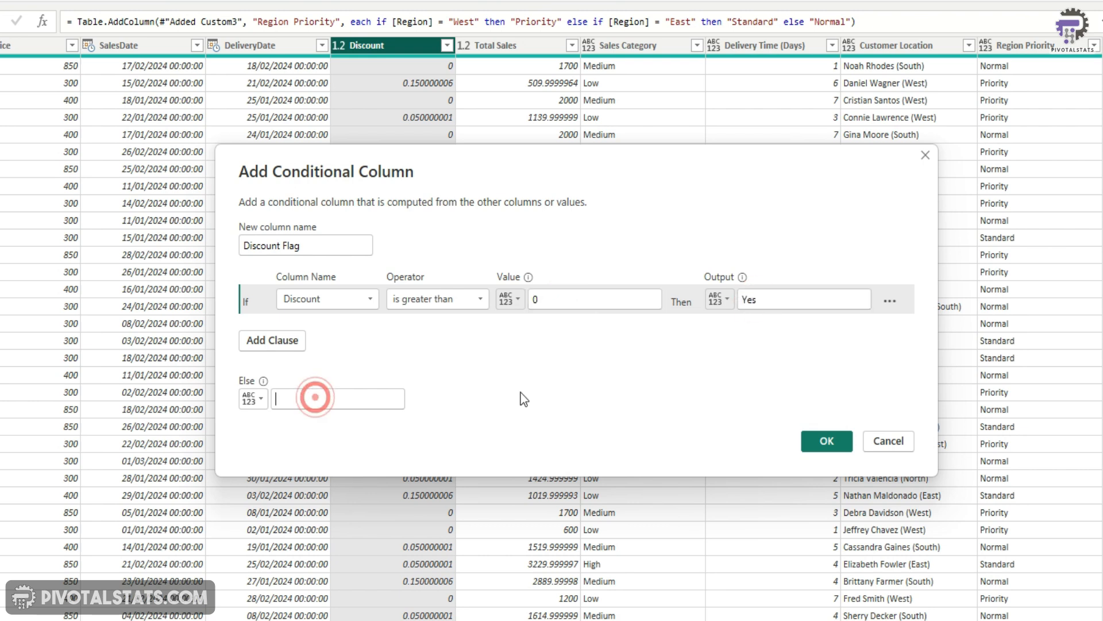
pyautogui.write('No')
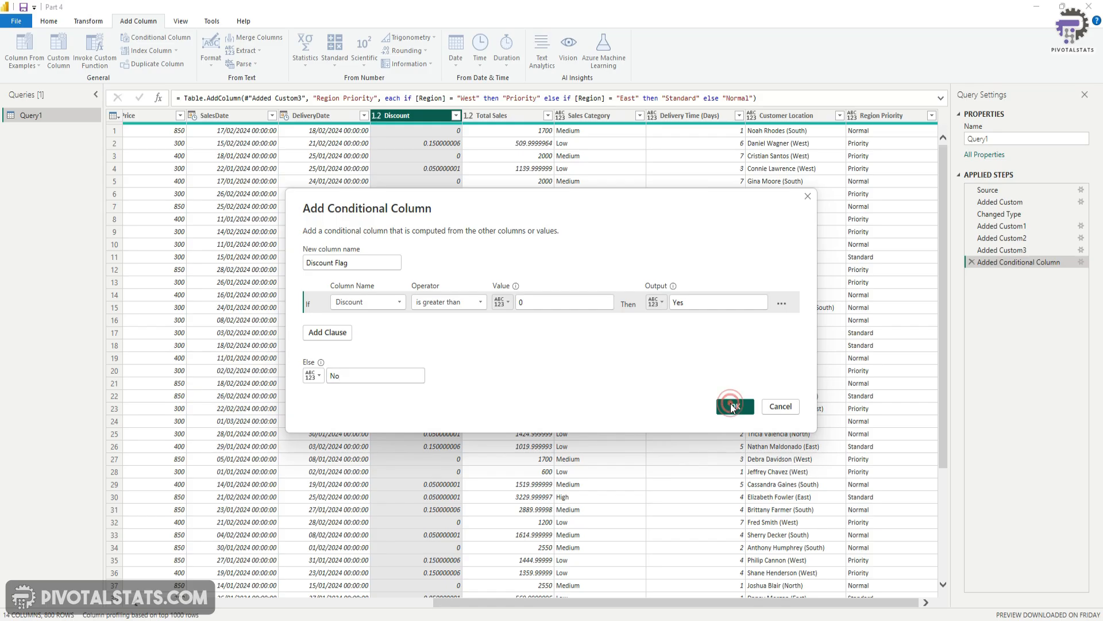
pyautogui.click(735, 407)
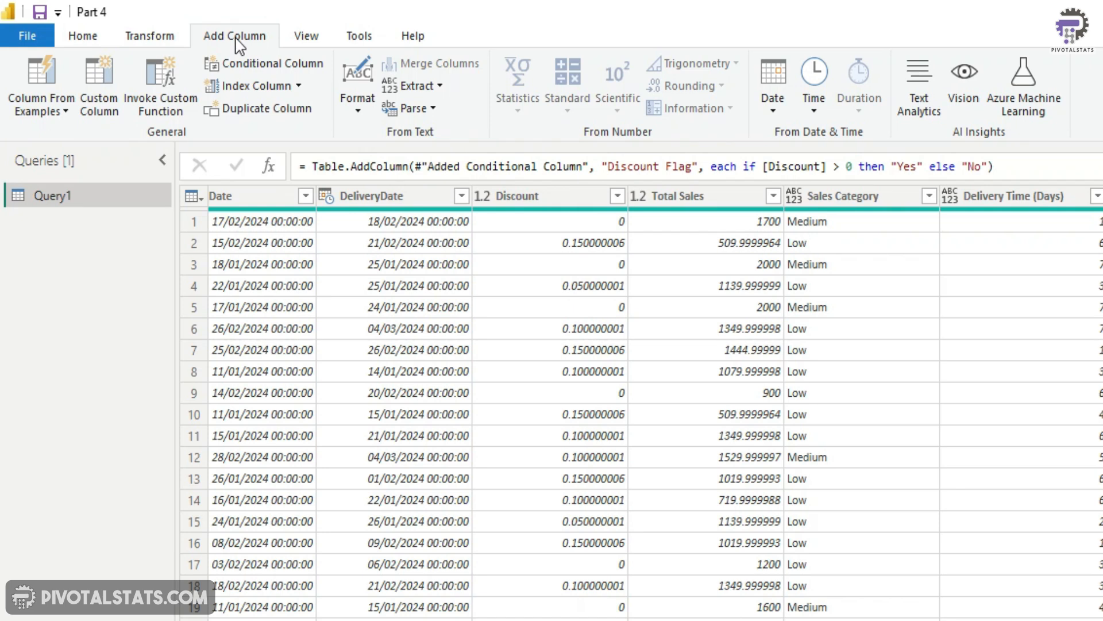
# Step: Add two index columns to the query, one starting from 0 and another starting from 1
pyautogui.click(298, 86)
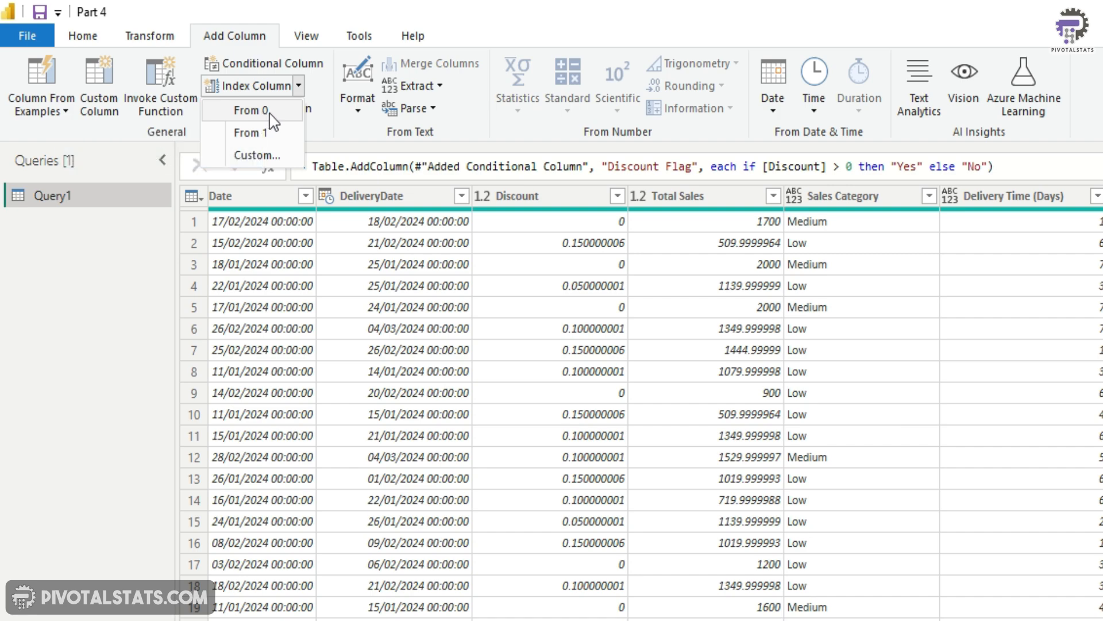
pyautogui.click(250, 109)
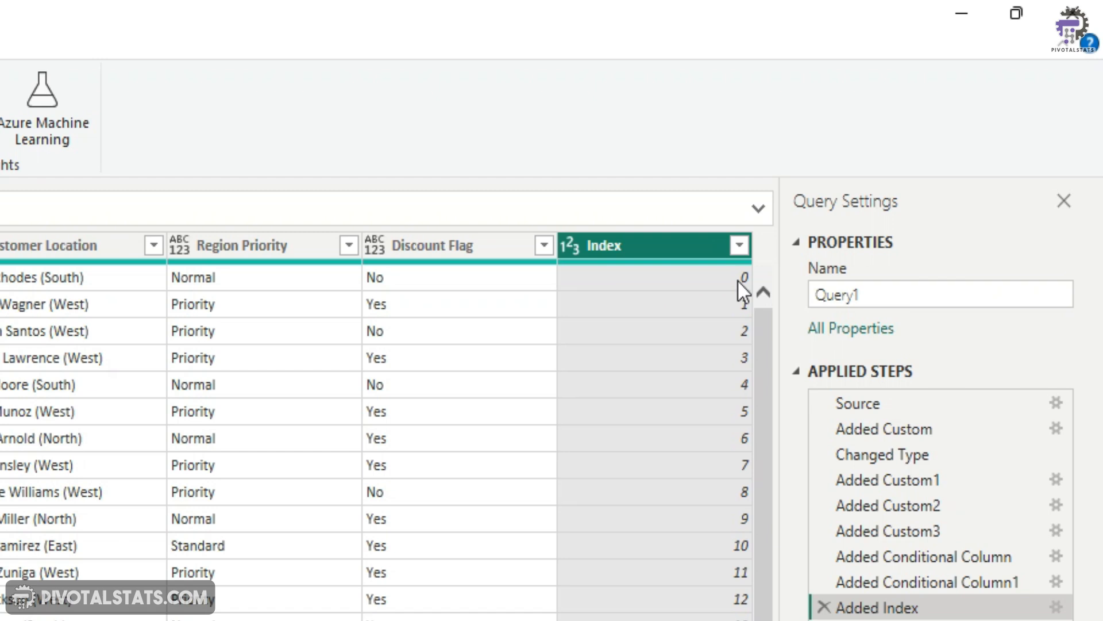
pyautogui.scroll(-8, 373, 437)
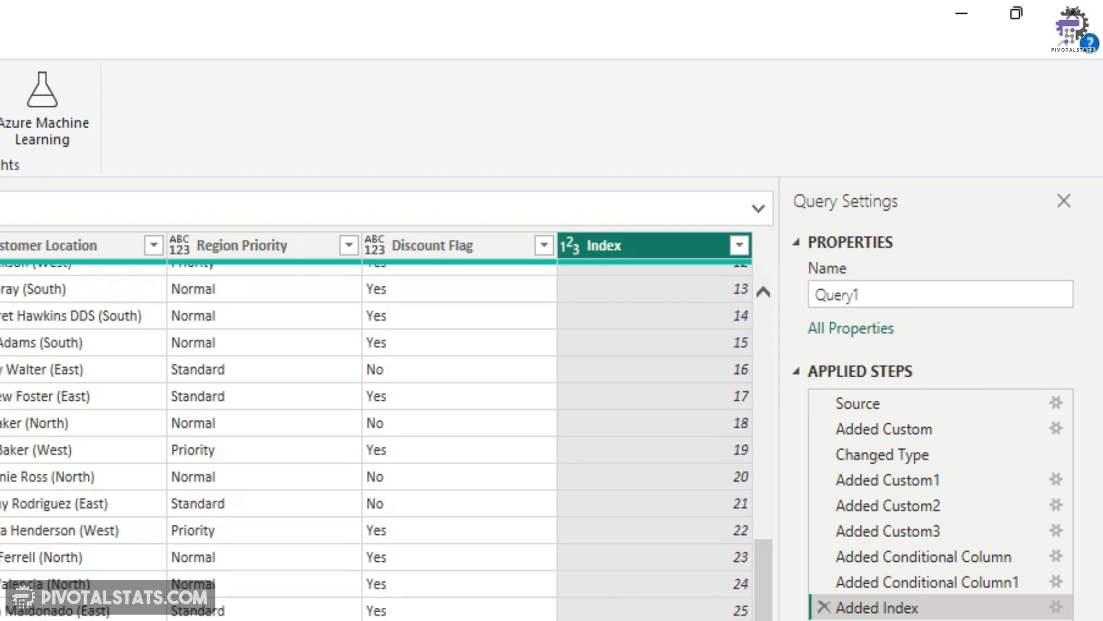
pyautogui.scroll(8, 373, 437)
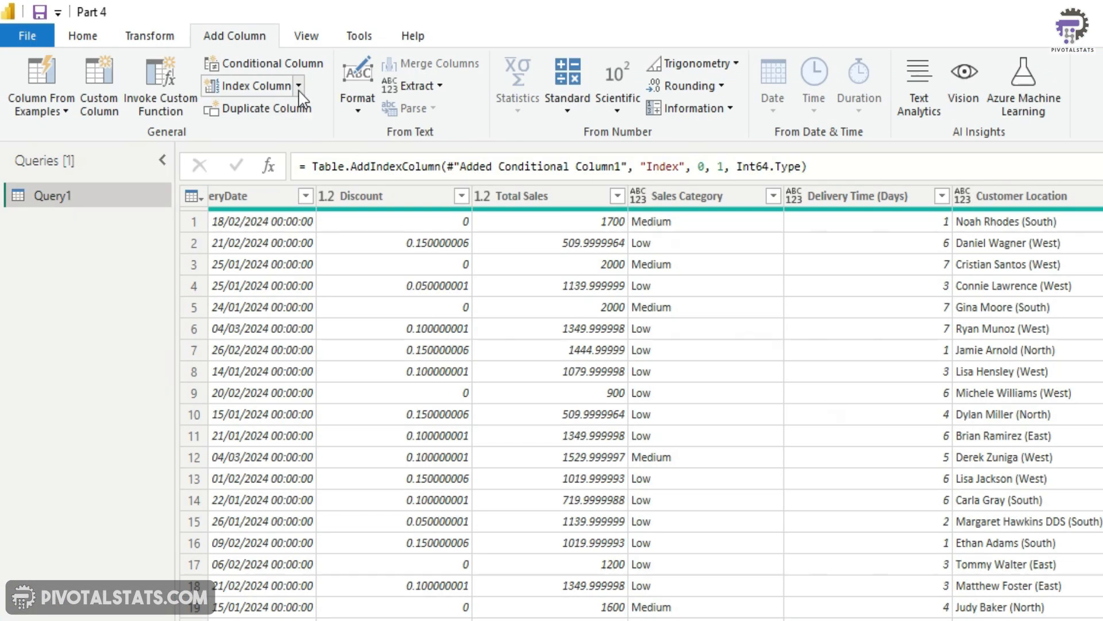
pyautogui.click(299, 86)
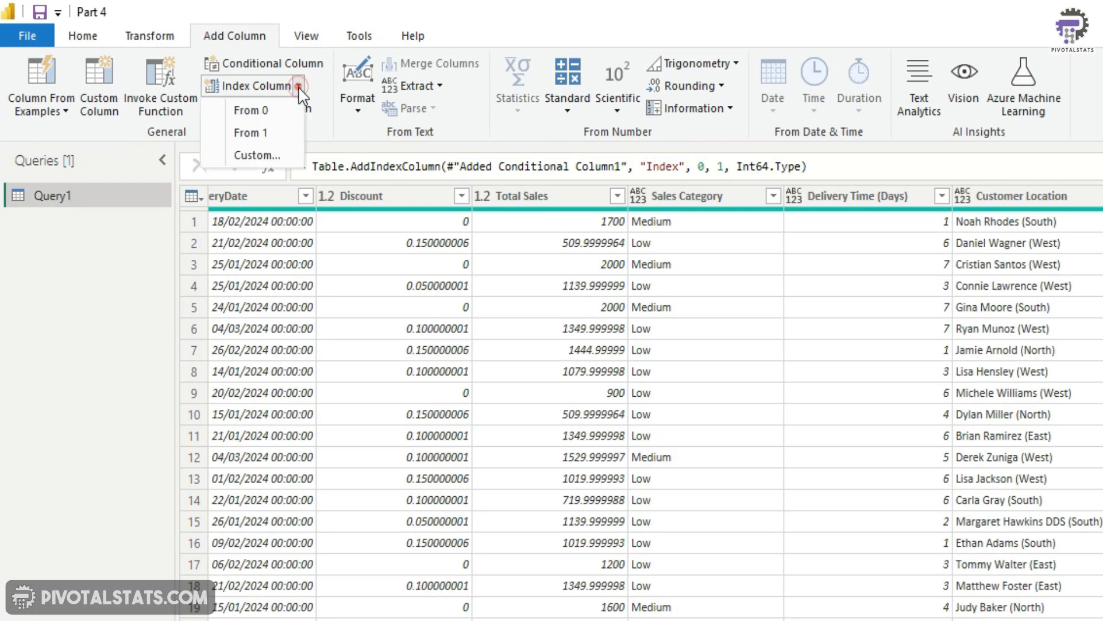
pyautogui.click(251, 131)
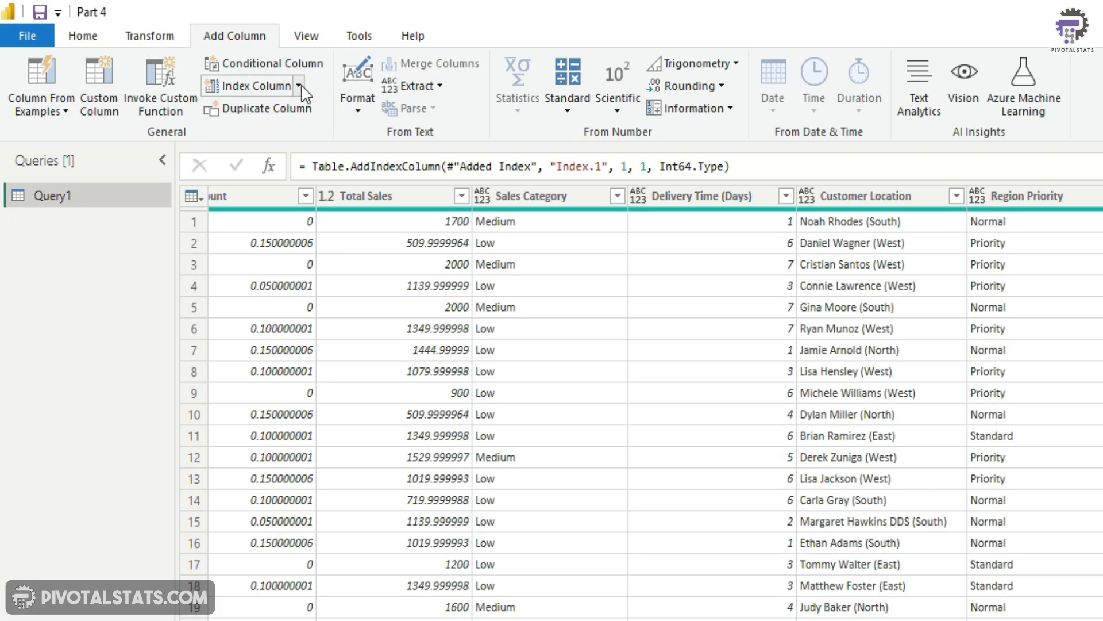
# Step: Add a custom index column with a starting index of 10 and an increment of 5
pyautogui.click(299, 86)
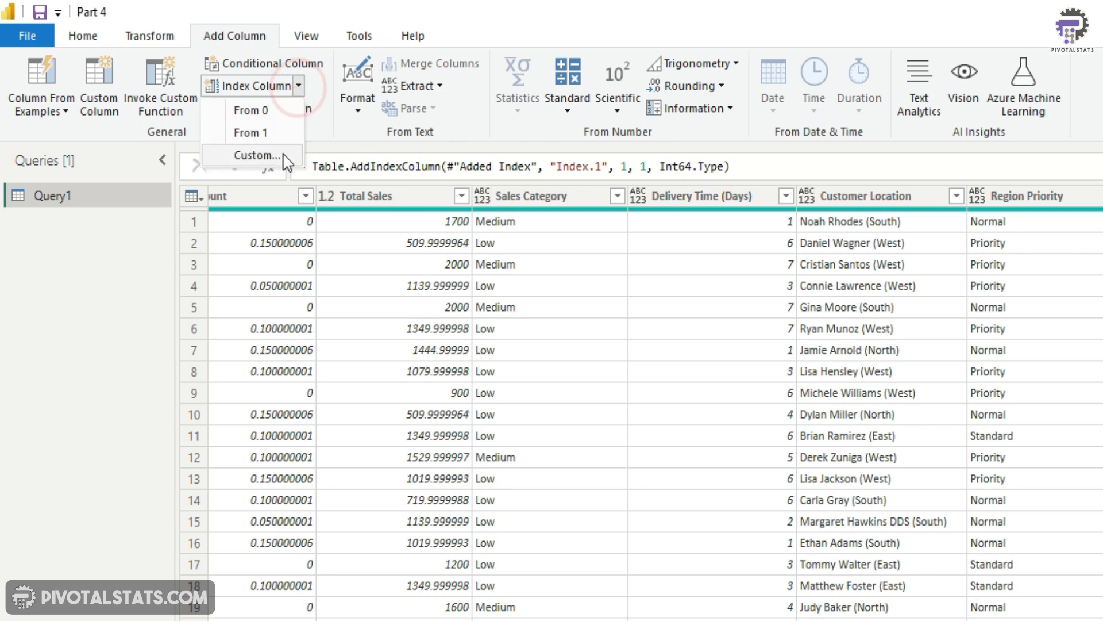
pyautogui.click(257, 155)
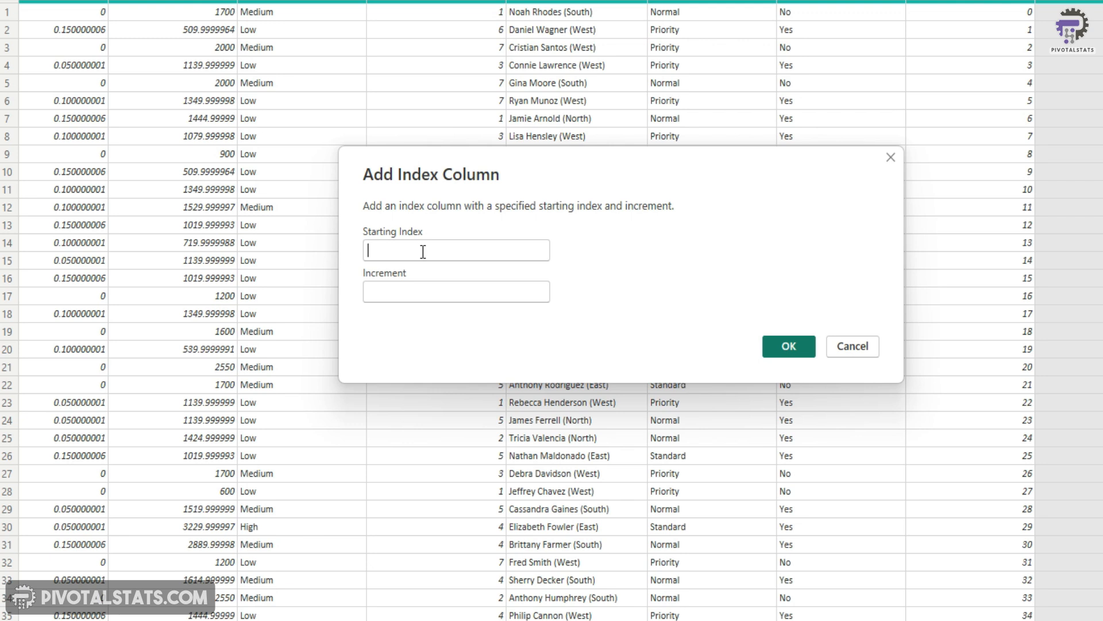
pyautogui.click(423, 251)
pyautogui.write('10')
pyautogui.click(425, 297)
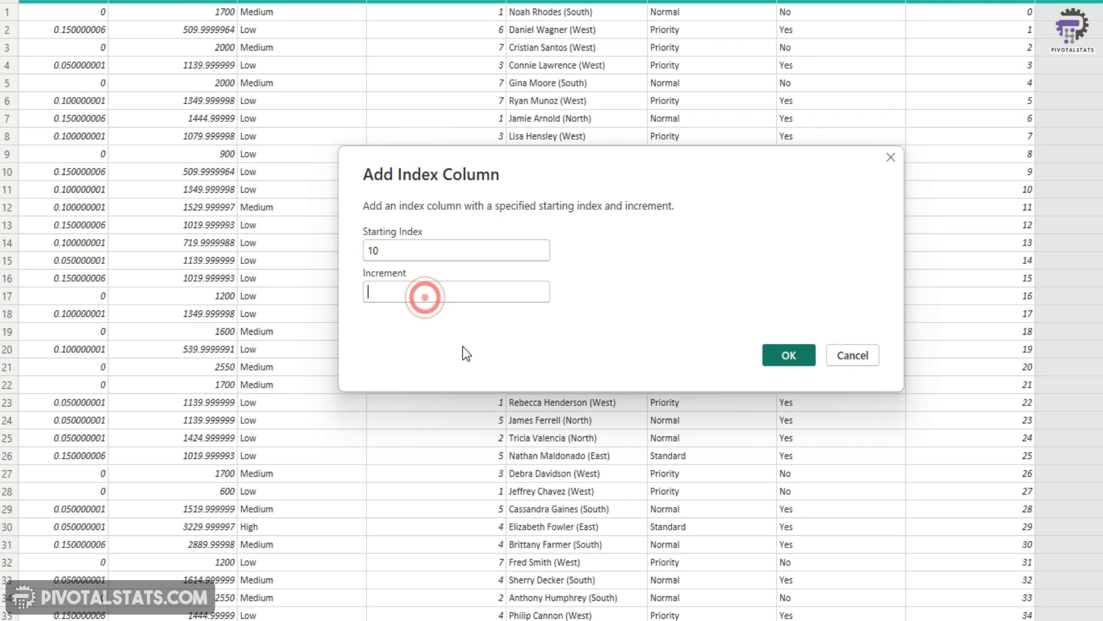
pyautogui.write('5')
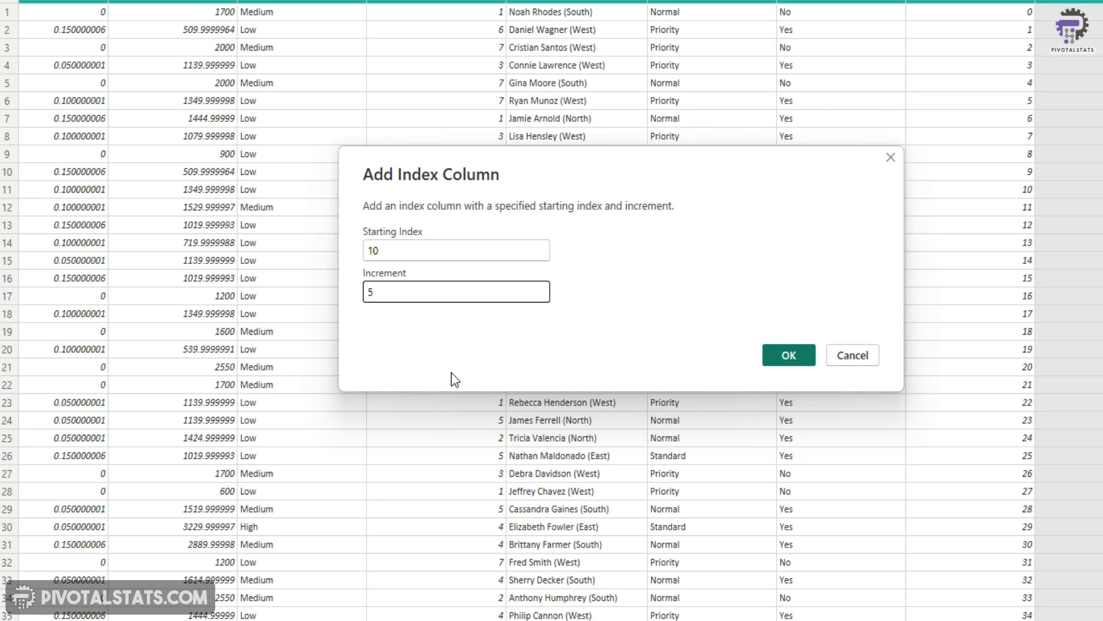
pyautogui.click(773, 354)
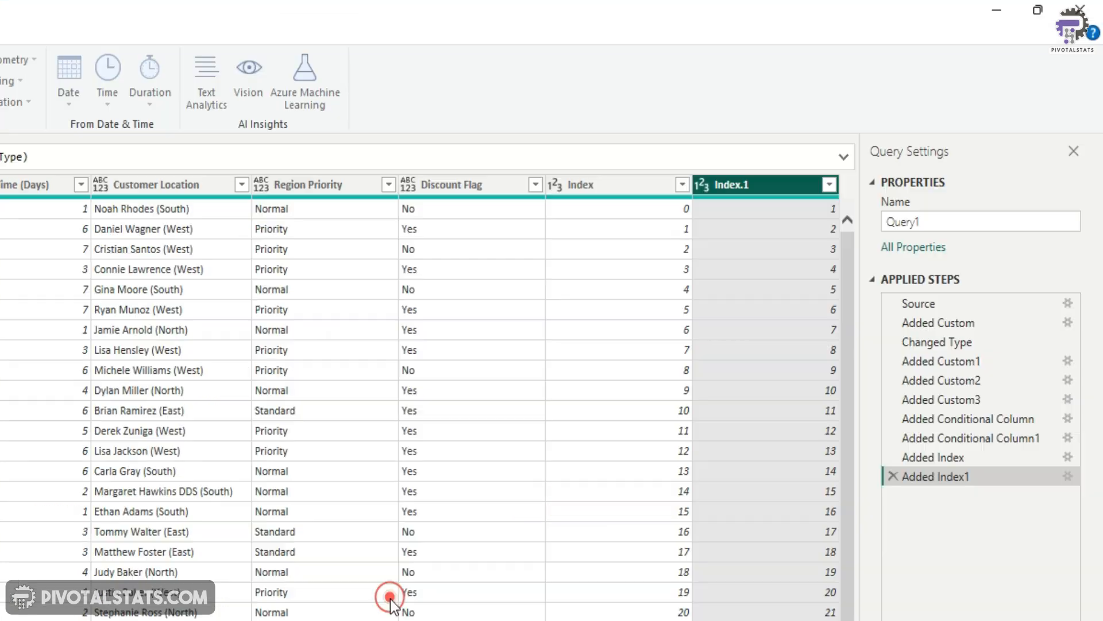